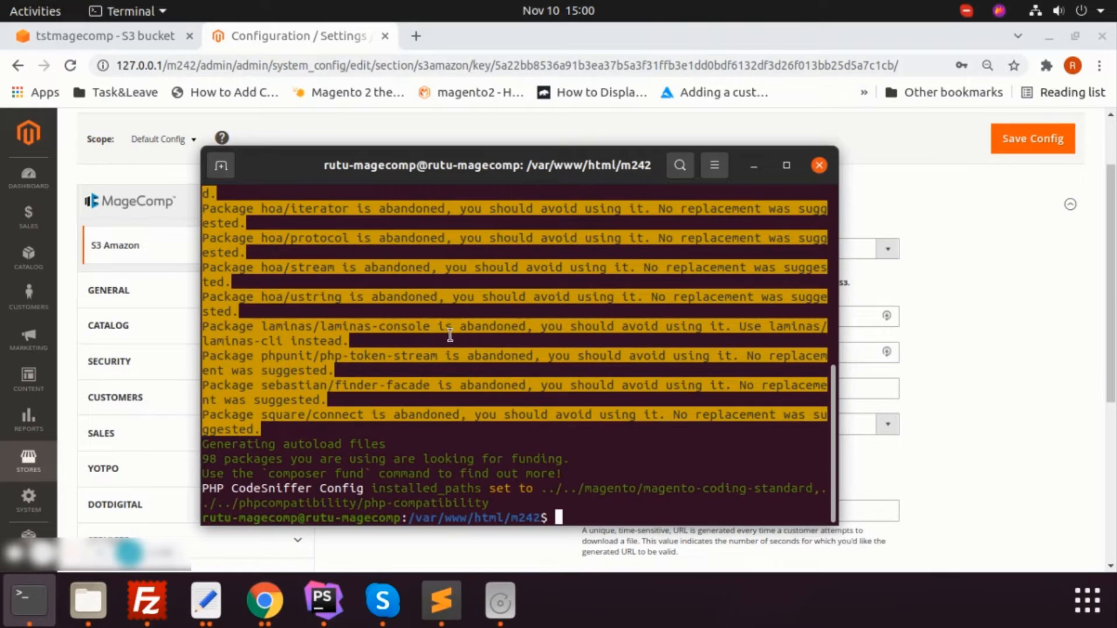
Step: Clear the terminal output and switch to the text editor notes containing the Amazon S3 details
{"action": "type", "text": "clear"}
{"action": "key", "text": "Return"}
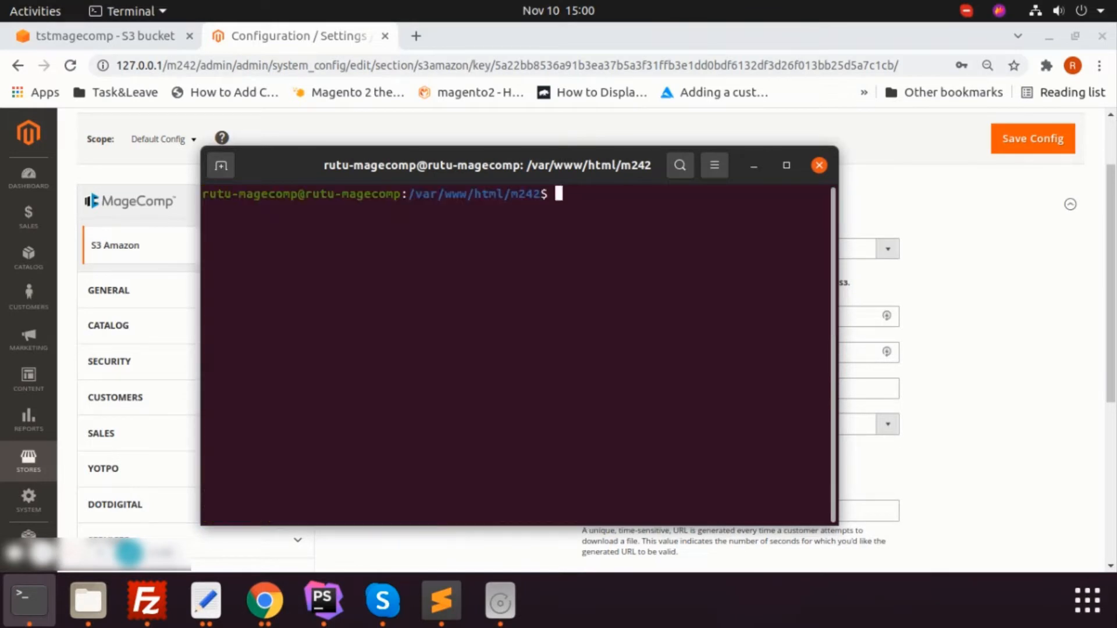
{"action": "left_click", "coordinate": [214, 598]}
{"action": "left_click_drag", "start_coordinate": [94, 252], "coordinate": [499, 251]}
{"action": "scroll", "coordinate": [332, 172], "scroll_direction": "up", "scroll_amount": 1}
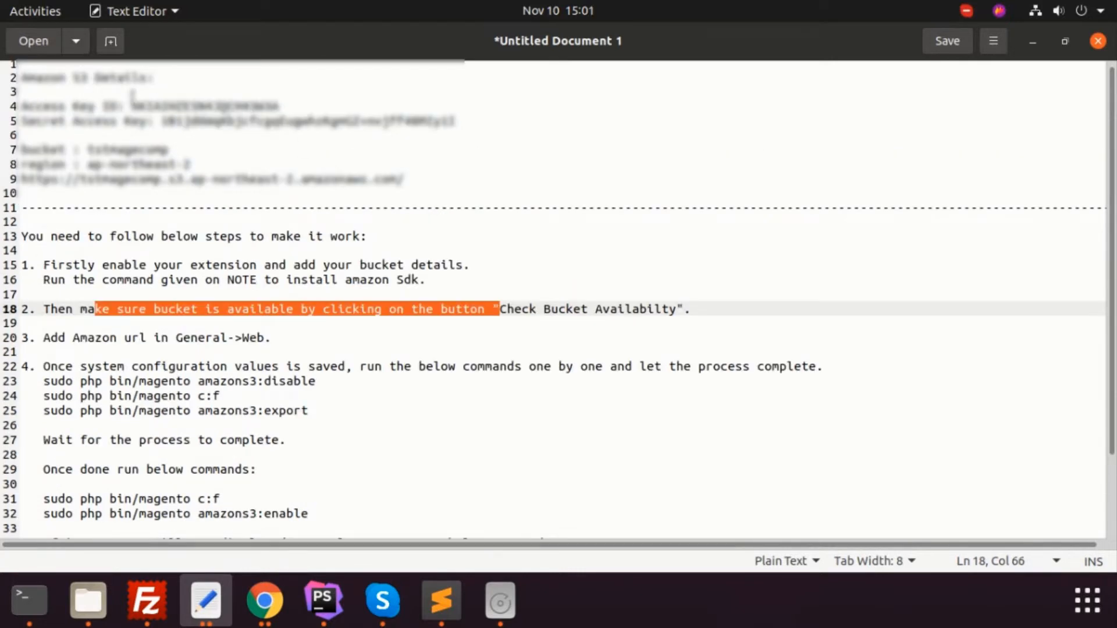
Step: Copy the access key ID from the notes into the Access Key field of the S3 Amazon configuration in Chrome
{"action": "double_click", "coordinate": [170, 106]}
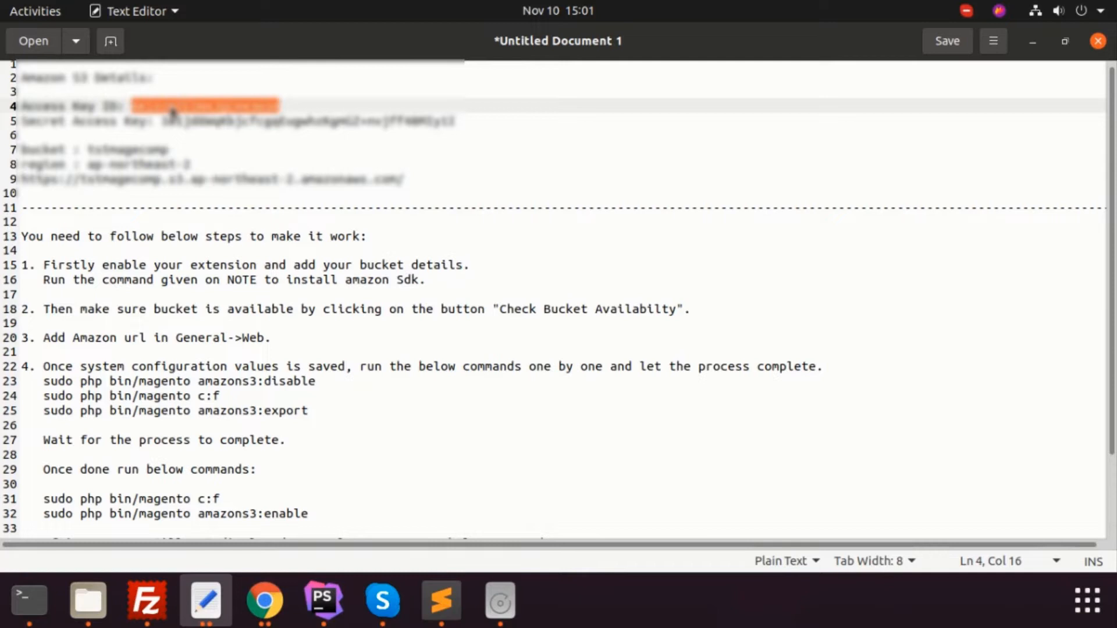
{"action": "key", "text": "alt+Tab"}
{"action": "key", "text": "alt+Tab"}
{"action": "left_click", "coordinate": [642, 314]}
{"action": "key", "text": "ctrl+v"}
Step: Copy the secret access key from the text editor notes into the Secret Key field of the S3 Amazon configuration
{"action": "key", "text": "alt+Tab"}
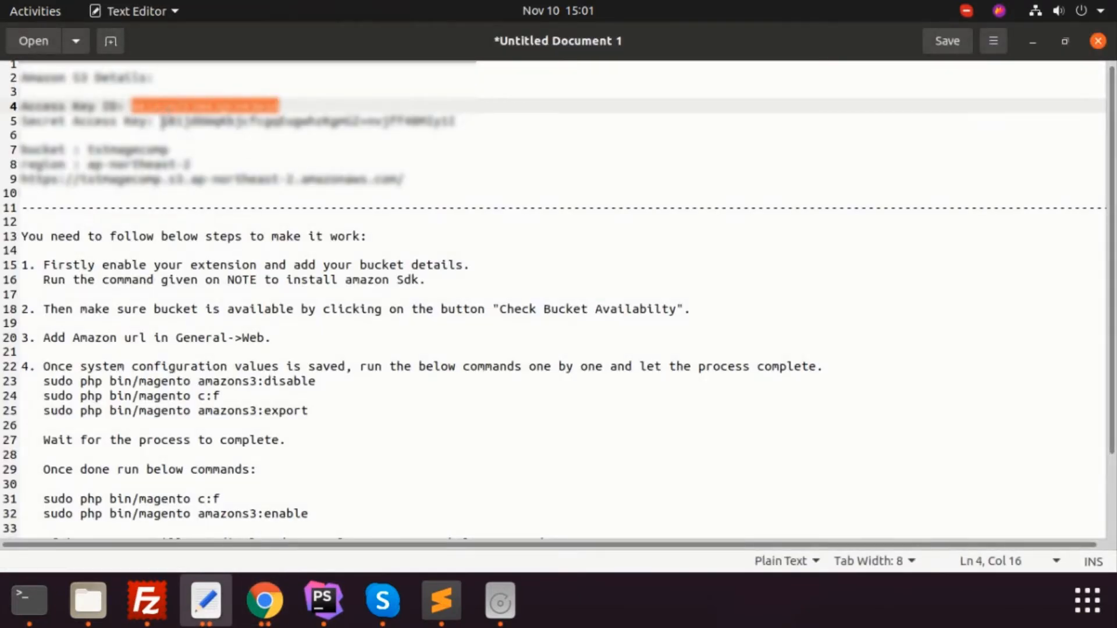
{"action": "left_click", "coordinate": [162, 122]}
{"action": "left_click", "coordinate": [474, 120], "text": "shift"}
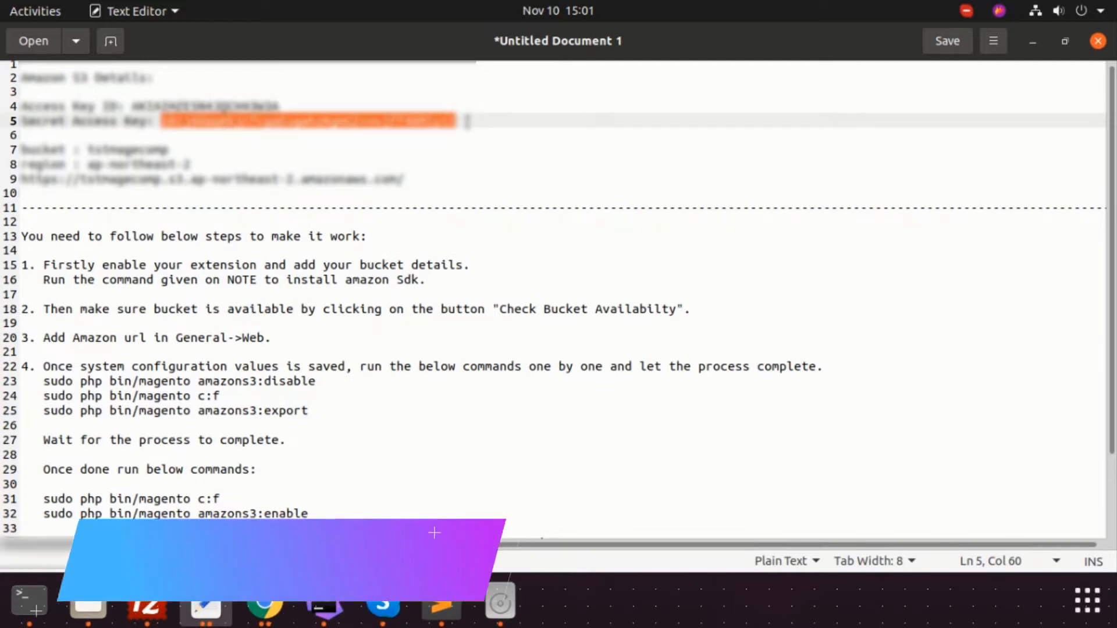
{"action": "key", "text": "alt+Tab"}
{"action": "left_click", "coordinate": [639, 351]}
{"action": "key", "text": "ctrl+v"}
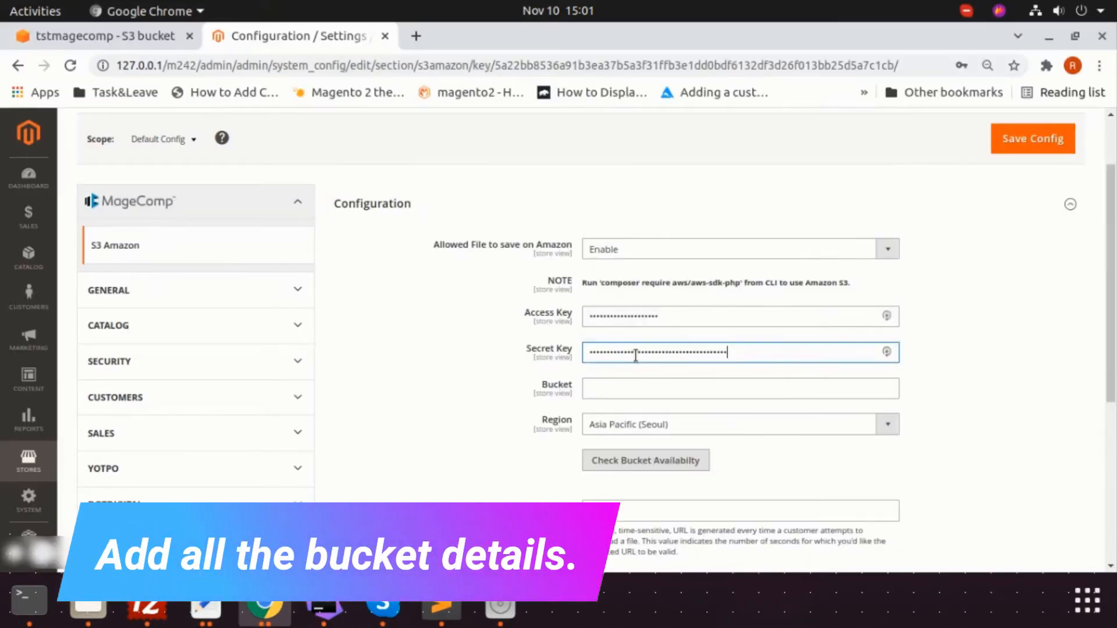
Step: Copy the bucket name from the notes and set the Bucket field to tstmagecomp
{"action": "key", "text": "alt+Tab"}
{"action": "double_click", "coordinate": [144, 149]}
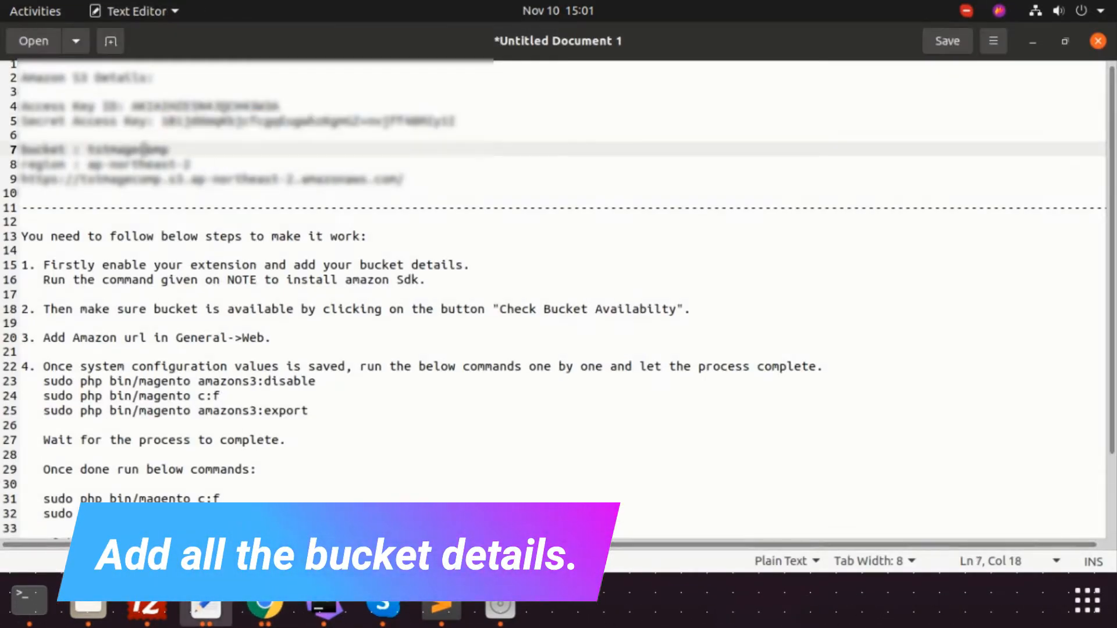
{"action": "key", "text": "alt+Tab"}
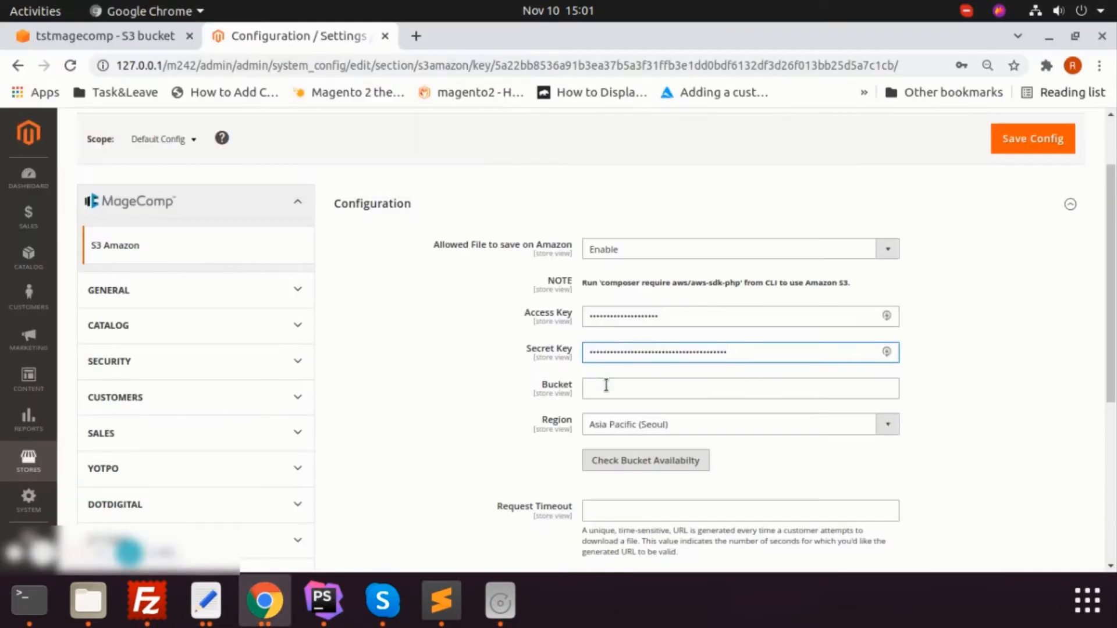
{"action": "left_click", "coordinate": [605, 385]}
{"action": "type", "text": "tstmagecomp"}
Step: Check the availability of the tstmagecomp bucket and dismiss the resulting alert
{"action": "scroll", "coordinate": [611, 387], "scroll_direction": "down", "scroll_amount": 2}
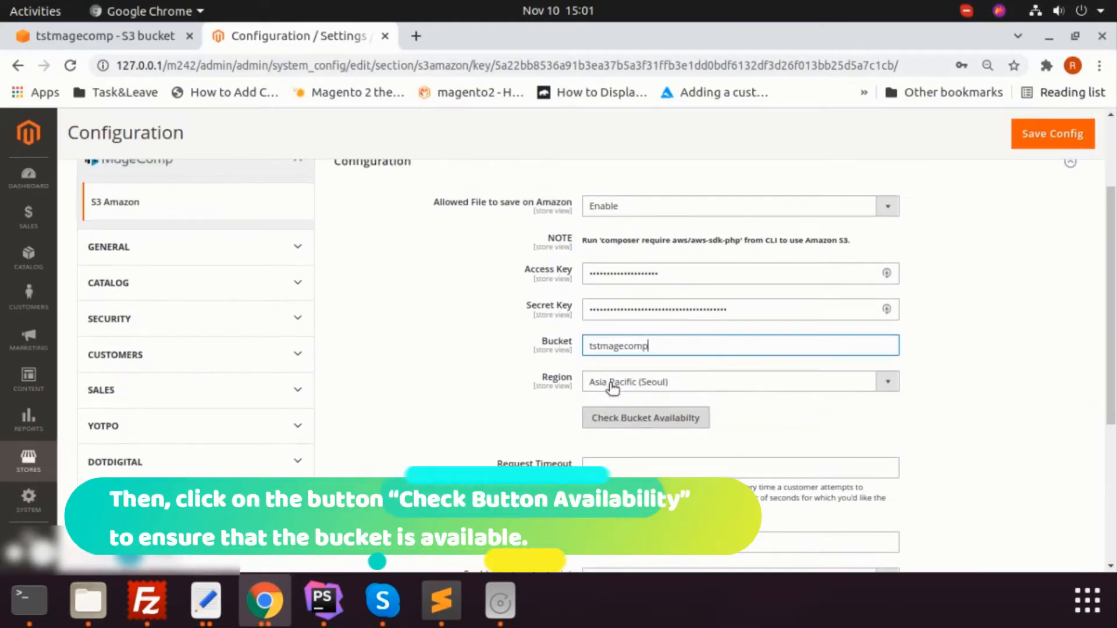
{"action": "left_click", "coordinate": [615, 419]}
{"action": "scroll", "coordinate": [614, 420], "scroll_direction": "up", "scroll_amount": 2}
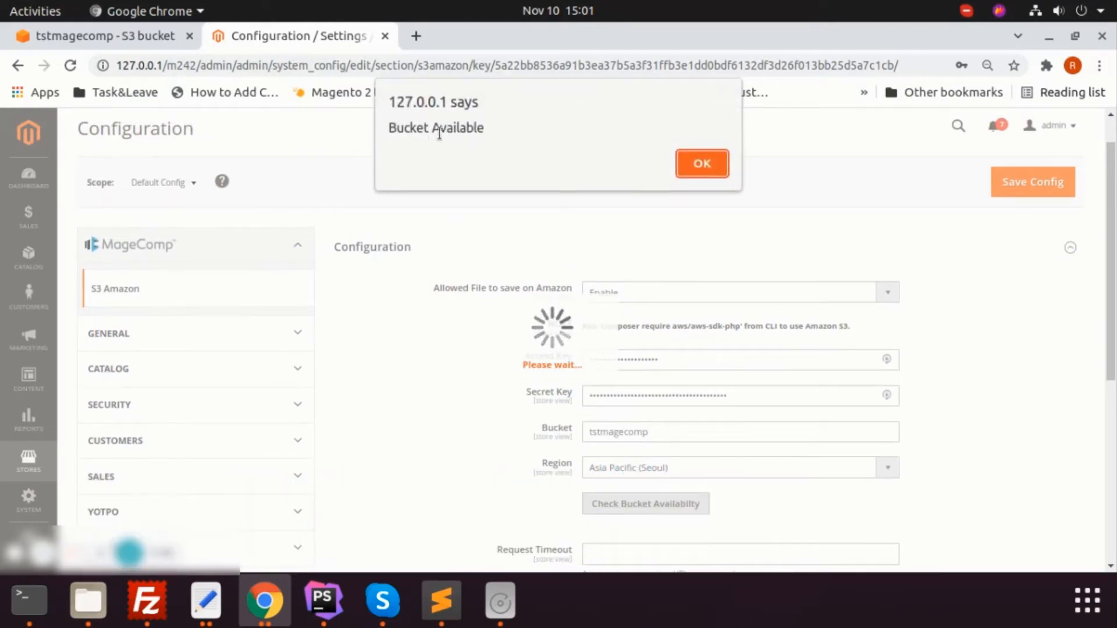
{"action": "left_click", "coordinate": [700, 162]}
Step: Set the Request Timeout to 1000 and save the S3 Amazon configuration
{"action": "scroll", "coordinate": [611, 363], "scroll_direction": "down", "scroll_amount": 3}
{"action": "left_click", "coordinate": [608, 378]}
{"action": "type", "text": "1000"}
{"action": "left_click", "coordinate": [1028, 135]}
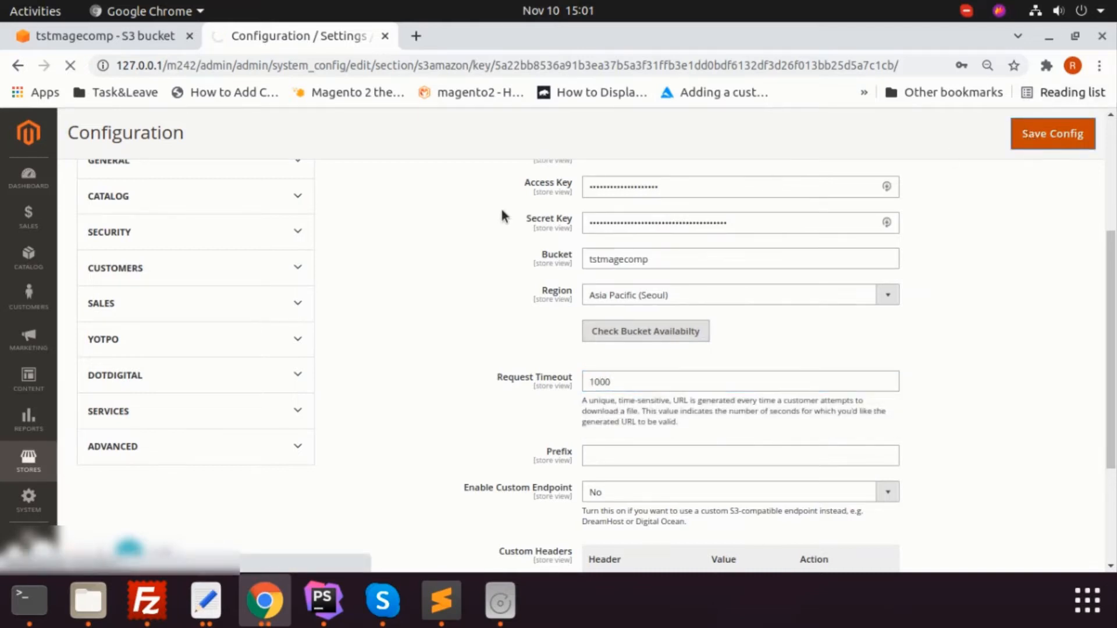
Step: Consult the notes for the Amazon URL instruction and open the Web settings of the General configuration section
{"action": "left_click", "coordinate": [207, 602]}
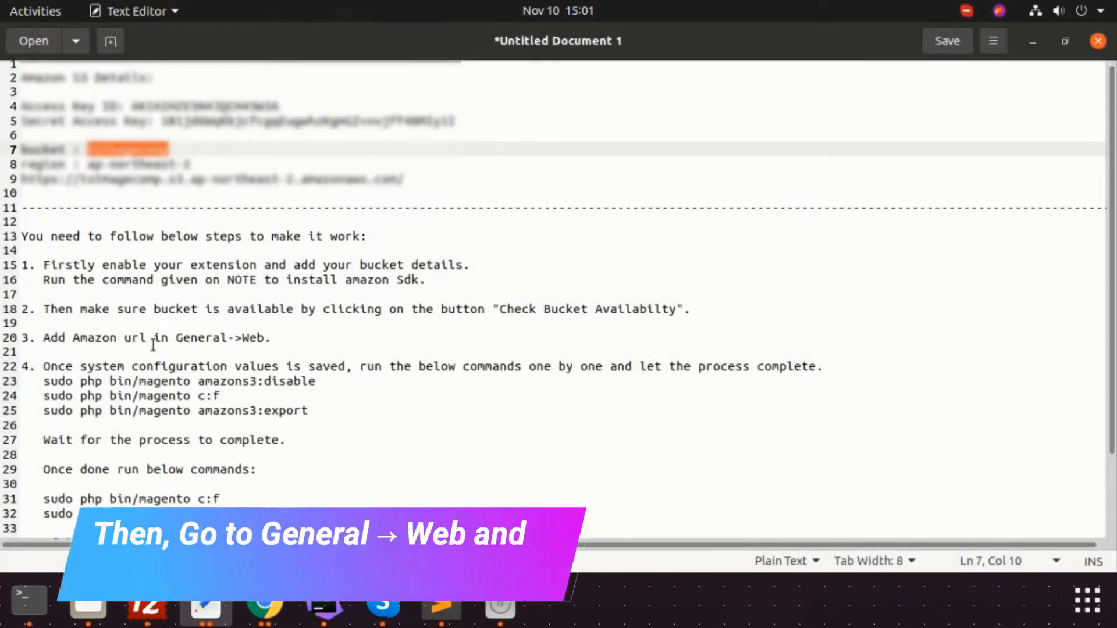
{"action": "key", "text": "alt+Tab"}
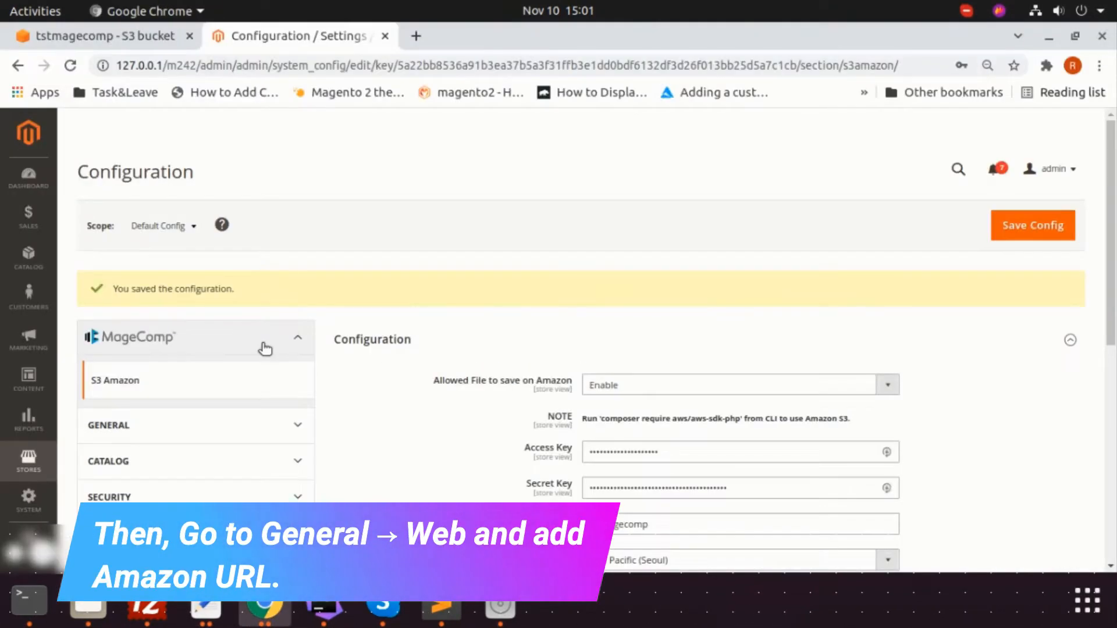
{"action": "scroll", "coordinate": [186, 398], "scroll_direction": "down", "scroll_amount": 1}
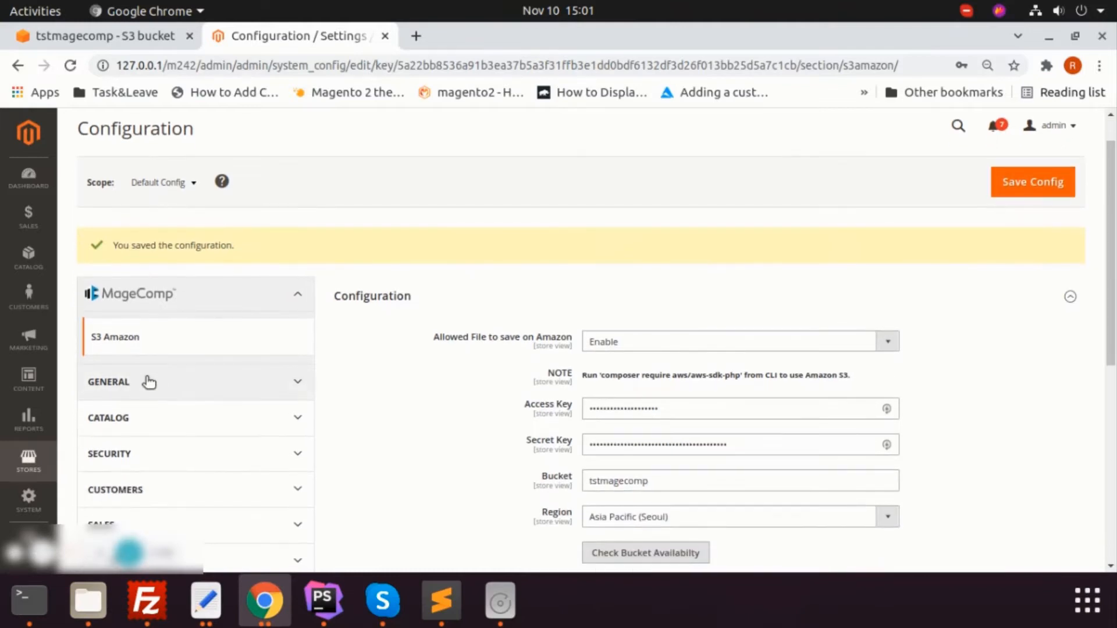
{"action": "left_click", "coordinate": [149, 381]}
{"action": "scroll", "coordinate": [140, 378], "scroll_direction": "down", "scroll_amount": 2}
{"action": "left_click", "coordinate": [124, 380]}
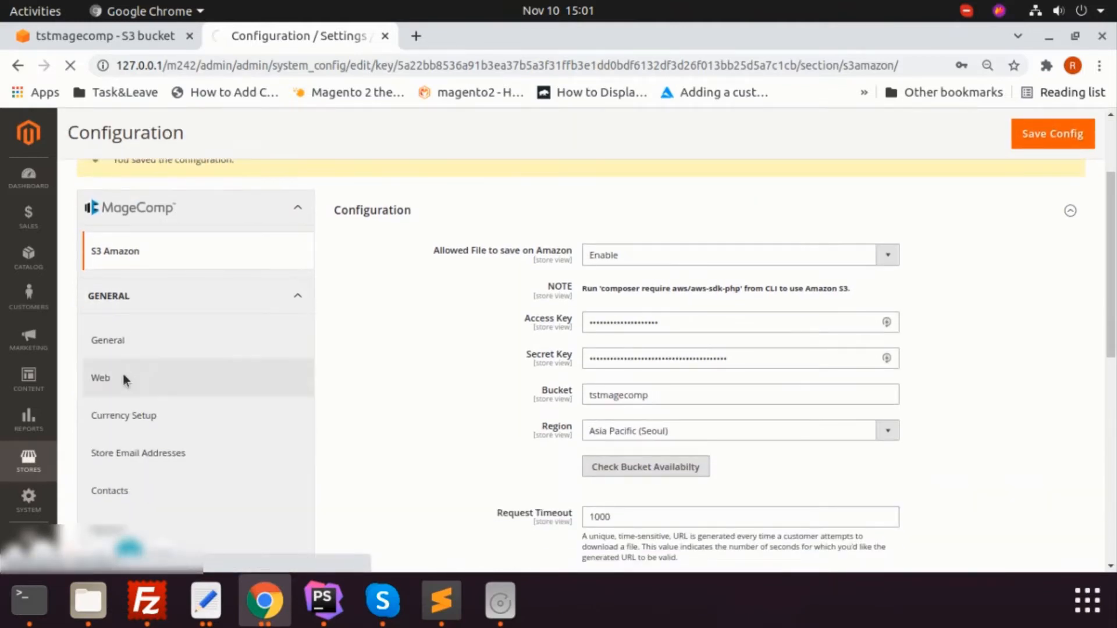
{"action": "key", "text": "alt+Tab"}
{"action": "left_click", "coordinate": [22, 184]}
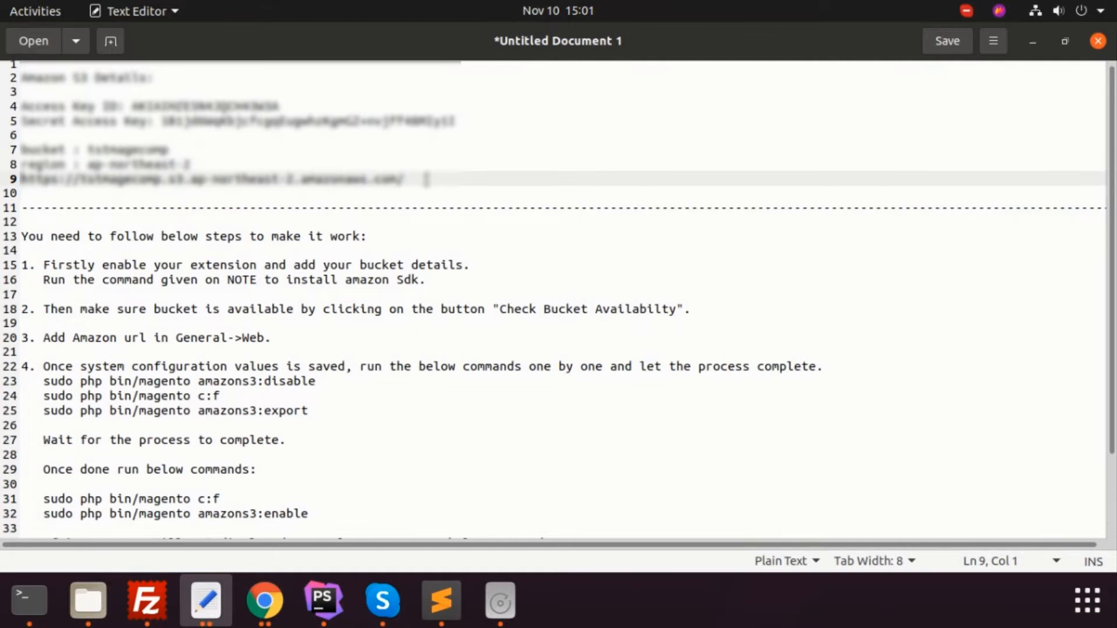
{"action": "key", "text": "shift+End"}
{"action": "key", "text": "alt+Tab"}
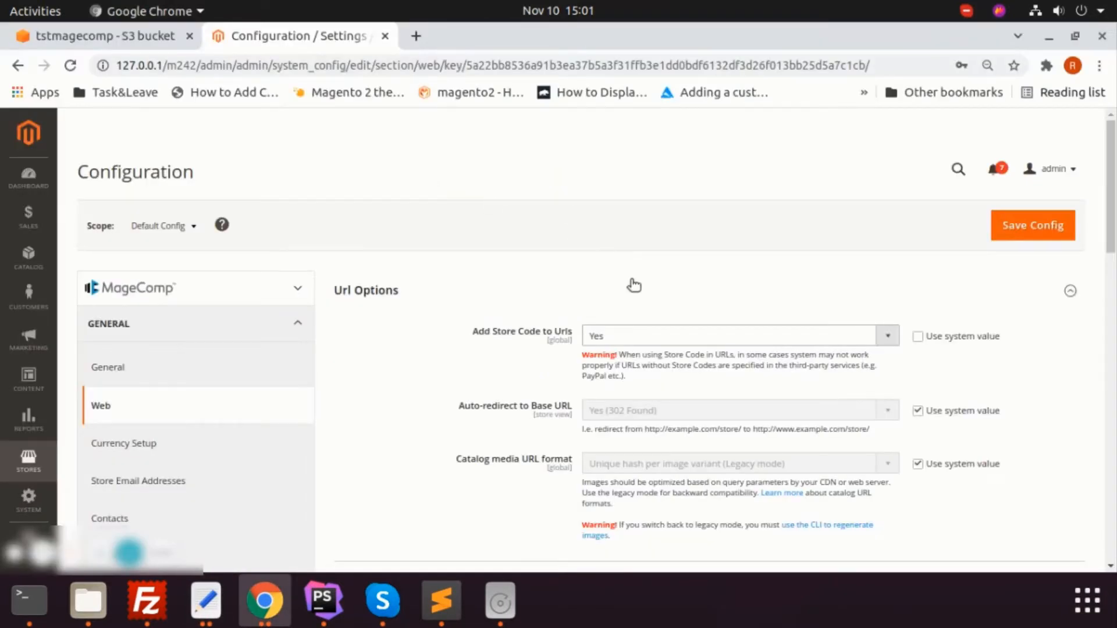
{"action": "scroll", "coordinate": [631, 285], "scroll_direction": "down", "scroll_amount": 4}
{"action": "scroll", "coordinate": [491, 216], "scroll_direction": "up", "scroll_amount": 3}
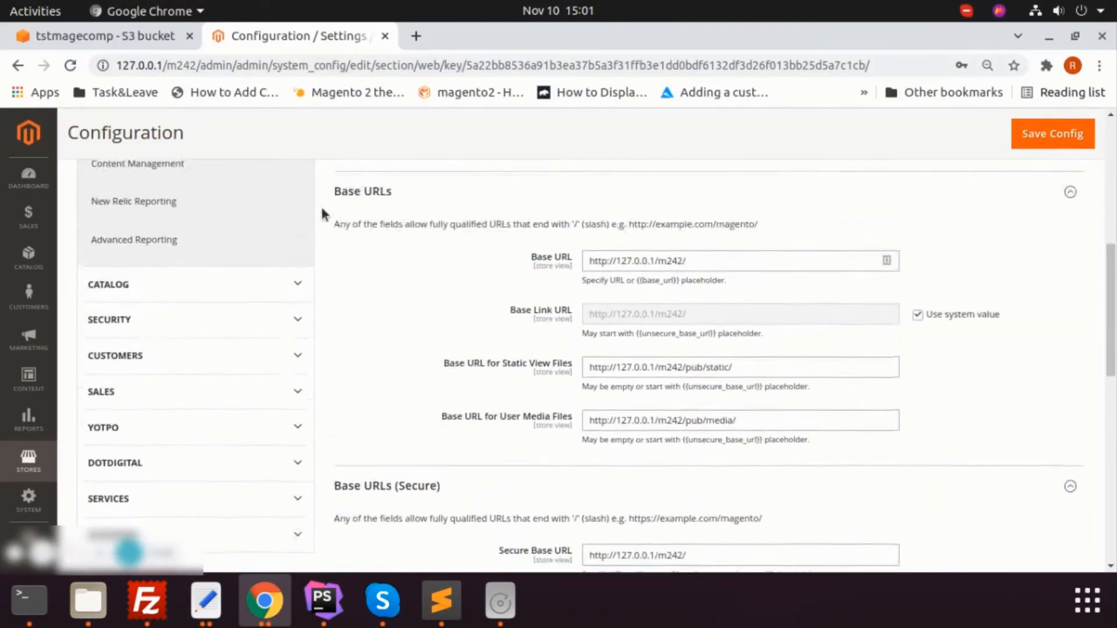
{"action": "scroll", "coordinate": [496, 241], "scroll_direction": "down", "scroll_amount": 2}
{"action": "left_click", "coordinate": [621, 323]}
{"action": "key", "text": "ctrl+a"}
{"action": "type", "text": "https://tstmagecomp.s3.ap-northeast-2.amazonaws.com/"}
{"action": "scroll", "coordinate": [619, 323], "scroll_direction": "down", "scroll_amount": 5}
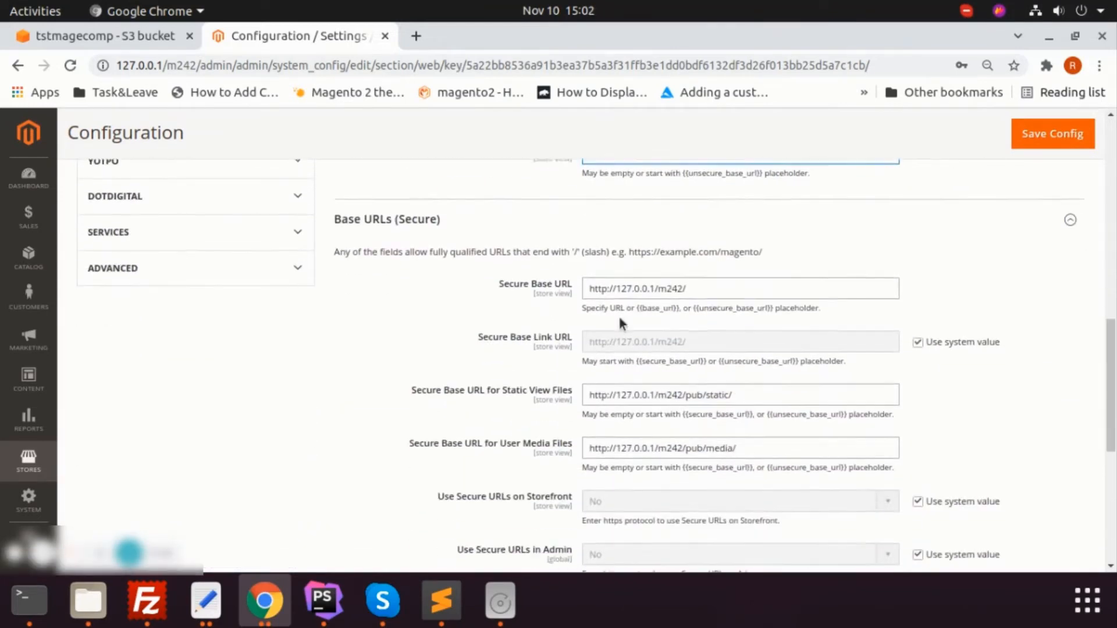
{"action": "left_click", "coordinate": [647, 279]}
{"action": "key", "text": "ctrl+a"}
{"action": "type", "text": "https://tstmagecomp.s3.ap-northeast-2.amazonaws.com/"}
Step: Save the Web configuration with the new media base URLs
{"action": "scroll", "coordinate": [646, 280], "scroll_direction": "up", "scroll_amount": 3}
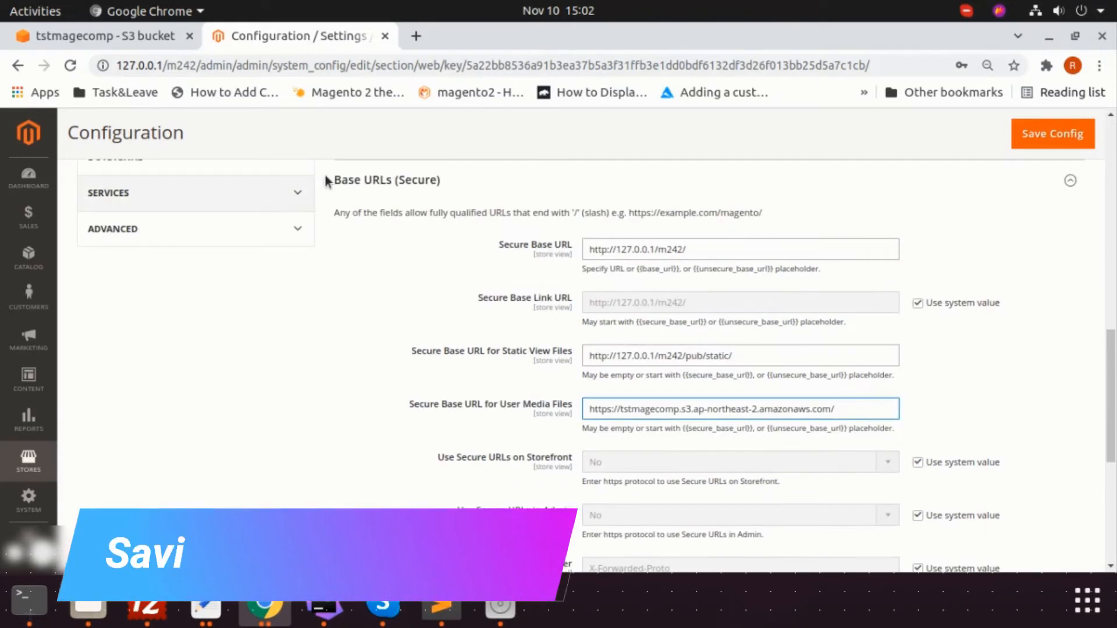
{"action": "left_click", "coordinate": [1053, 135]}
{"action": "scroll", "coordinate": [585, 355], "scroll_direction": "up", "scroll_amount": 5}
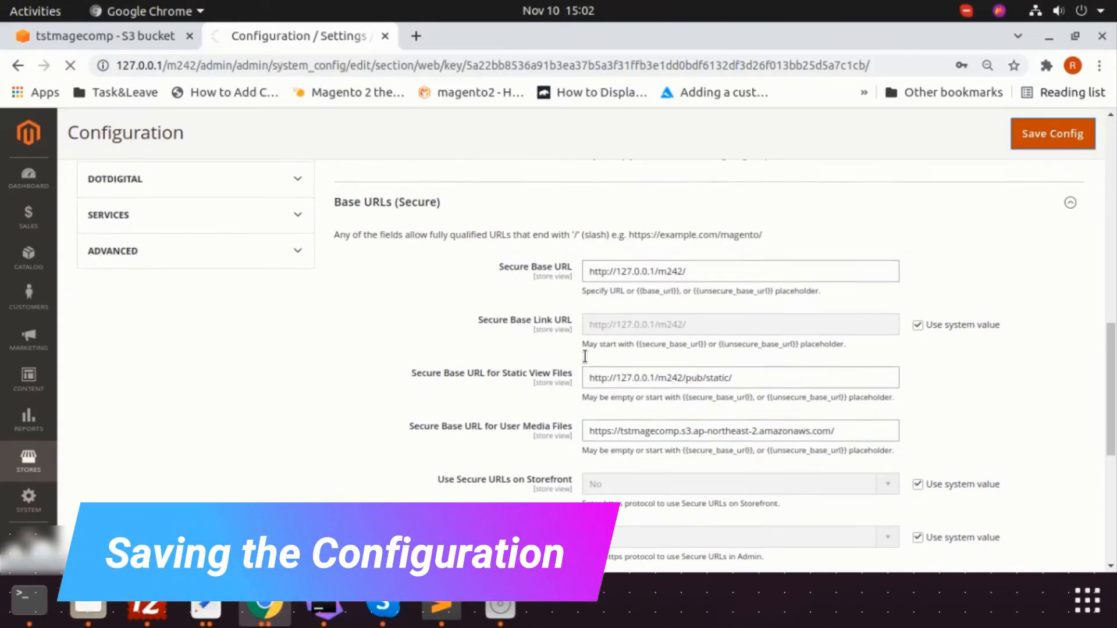
{"action": "scroll", "coordinate": [587, 356], "scroll_direction": "up", "scroll_amount": 6}
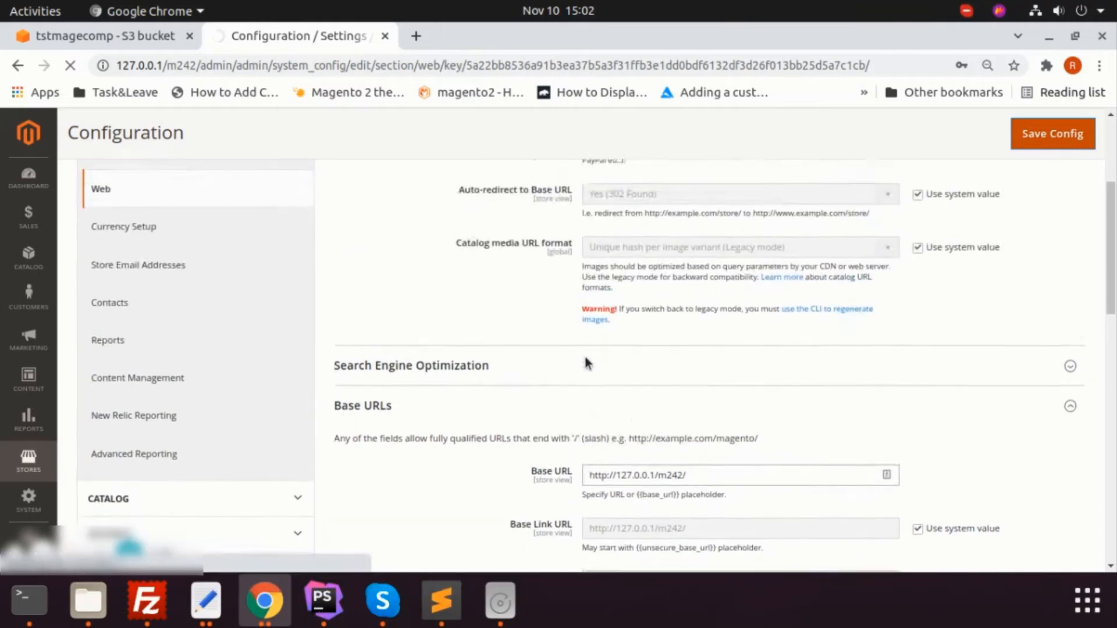
Step: Review step 4 of the text editor notes and copy the command sudo php bin/magento amazons3:disable
{"action": "key", "text": "alt+Tab"}
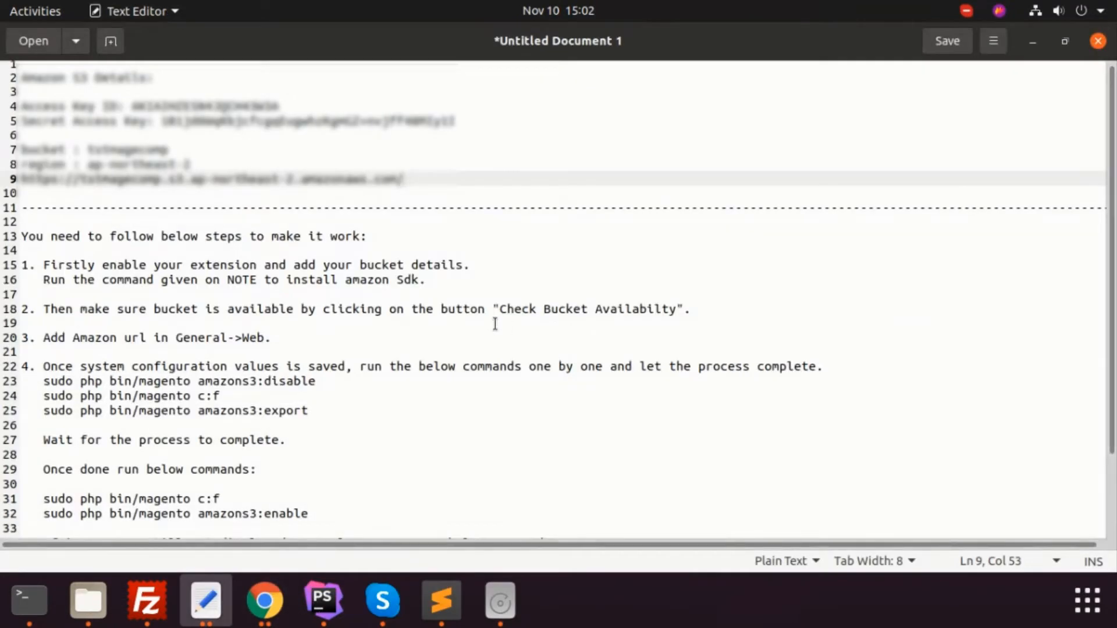
{"action": "scroll", "coordinate": [147, 327], "scroll_direction": "down", "scroll_amount": 2}
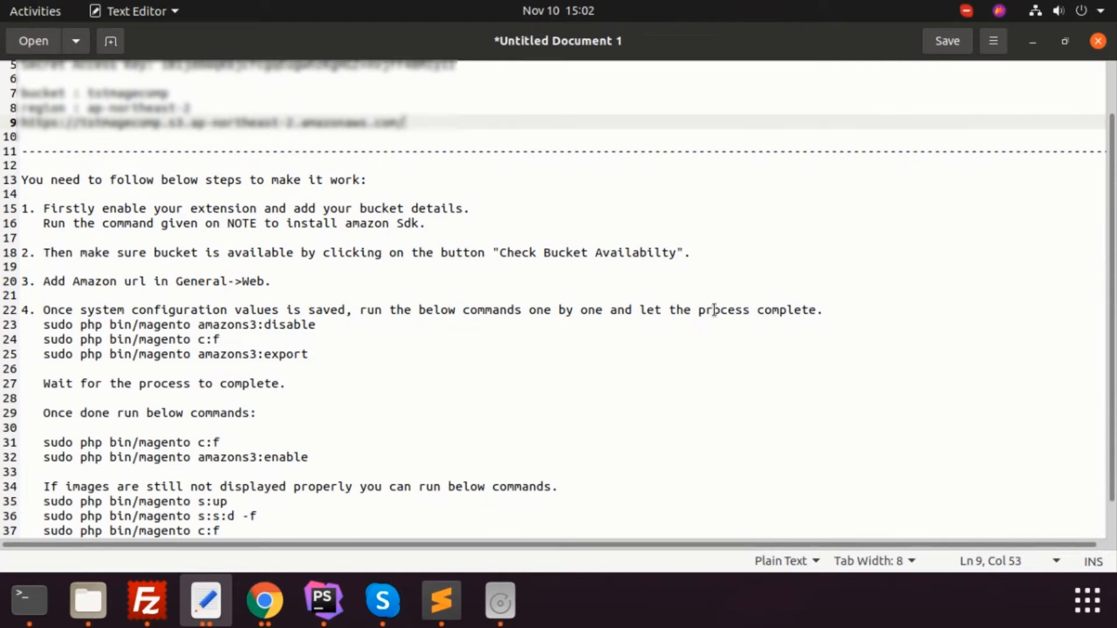
{"action": "left_click_drag", "start_coordinate": [88, 311], "coordinate": [508, 325]}
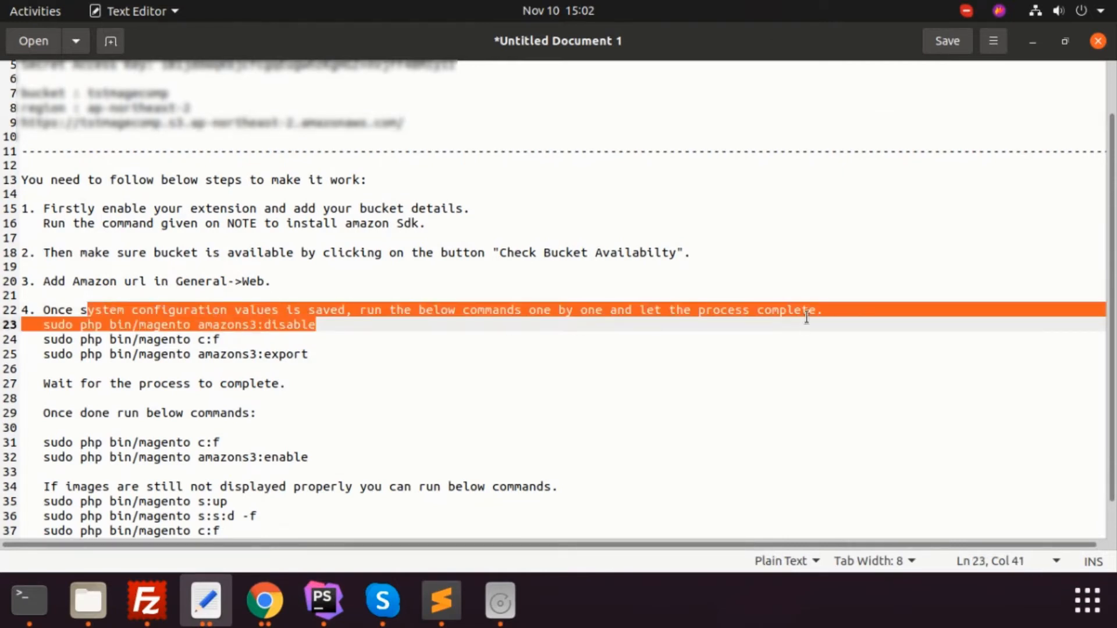
{"action": "left_click", "coordinate": [160, 325]}
{"action": "key", "text": "Home"}
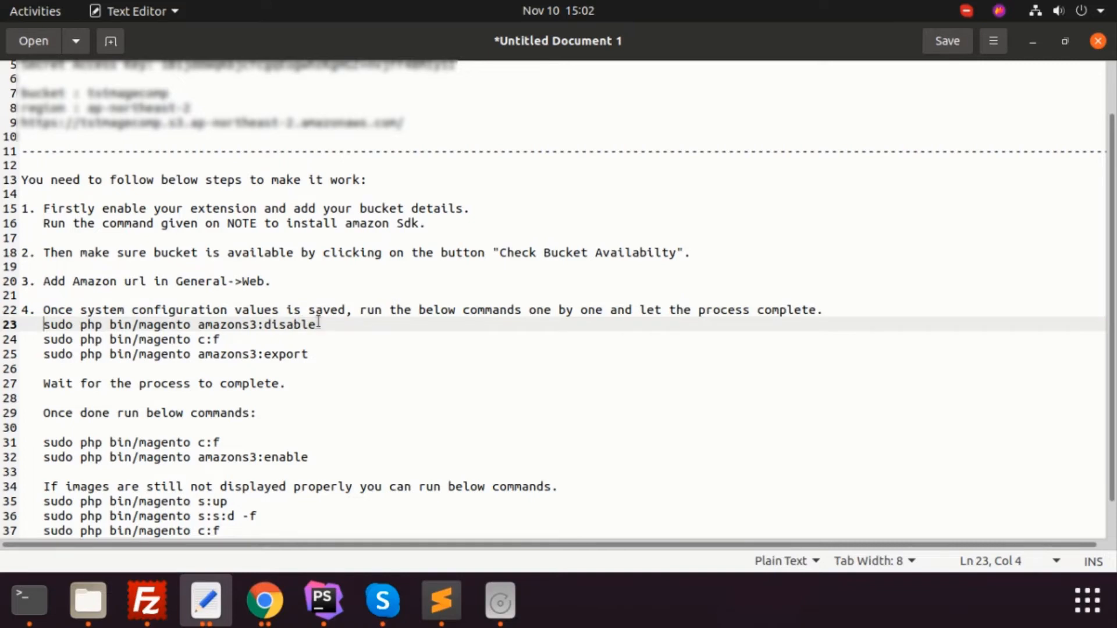
{"action": "left_click", "coordinate": [318, 324], "text": "shift"}
{"action": "key", "text": "ctrl+c"}
Step: Check the configuration save in Chrome, then run sudo php bin/magento amazons3:disable in the terminal
{"action": "key", "text": "alt+Tab"}
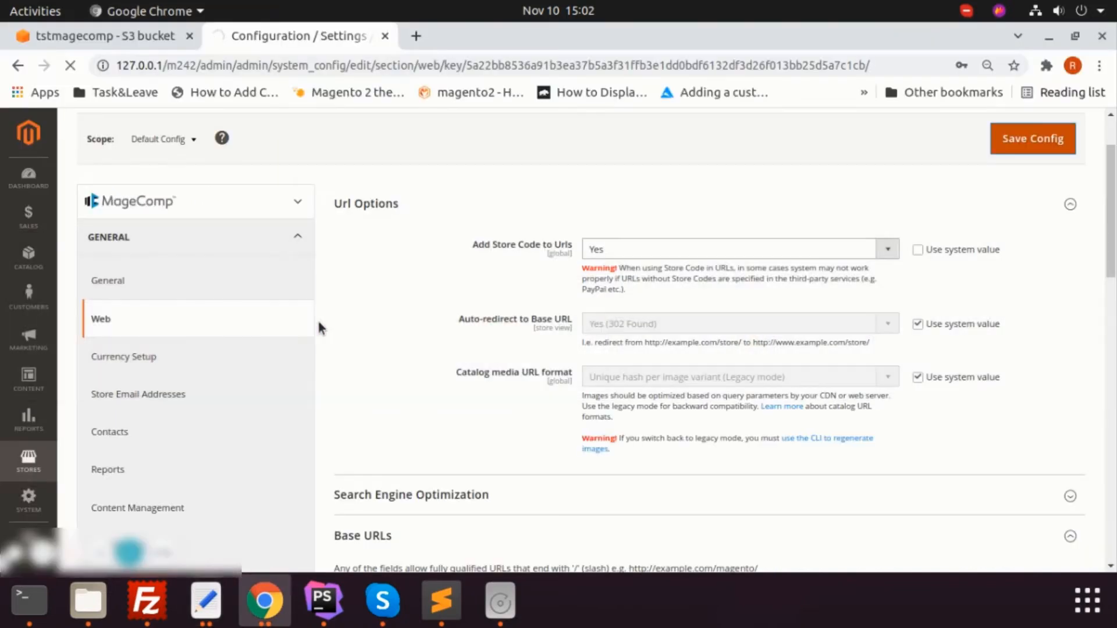
{"action": "scroll", "coordinate": [321, 329], "scroll_direction": "up", "scroll_amount": 3}
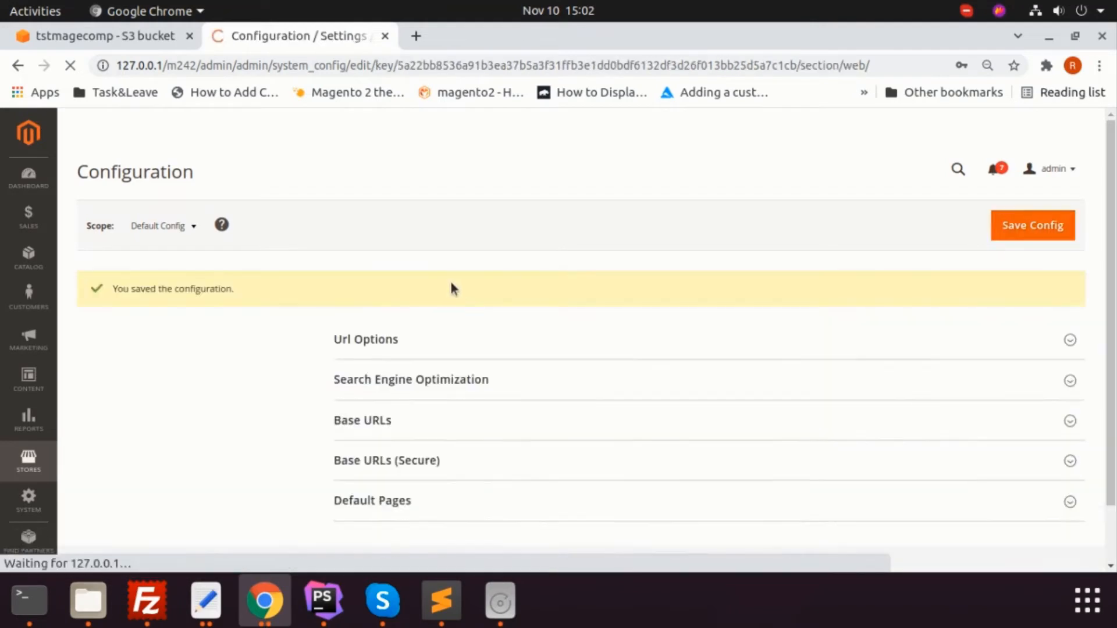
{"action": "key", "text": "alt+Tab"}
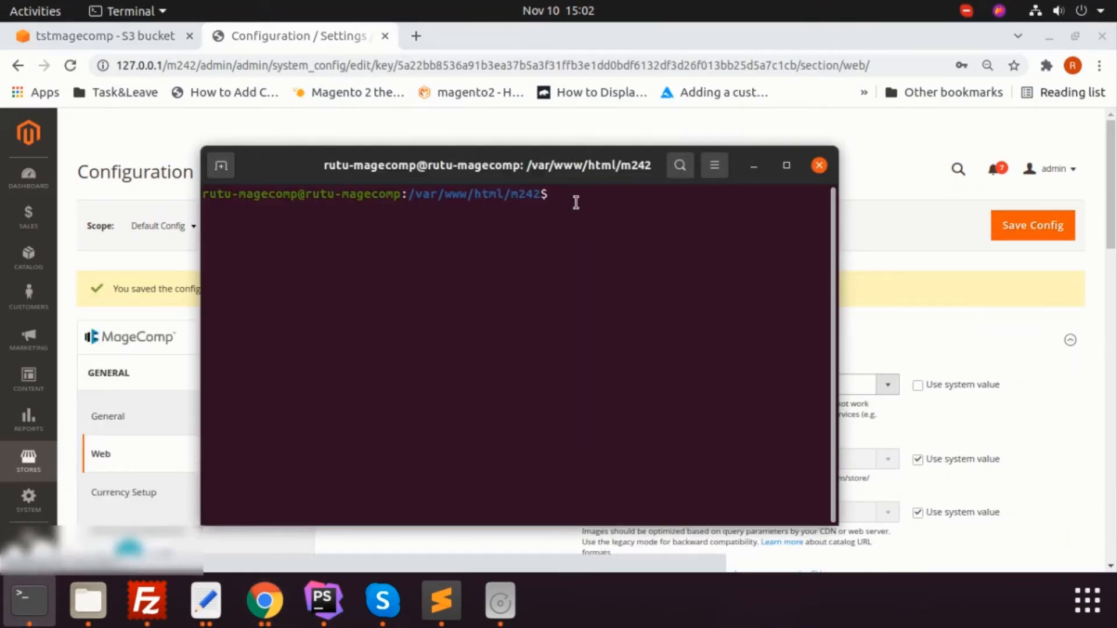
{"action": "key", "text": "ctrl+shift+v"}
{"action": "key", "text": "Return"}
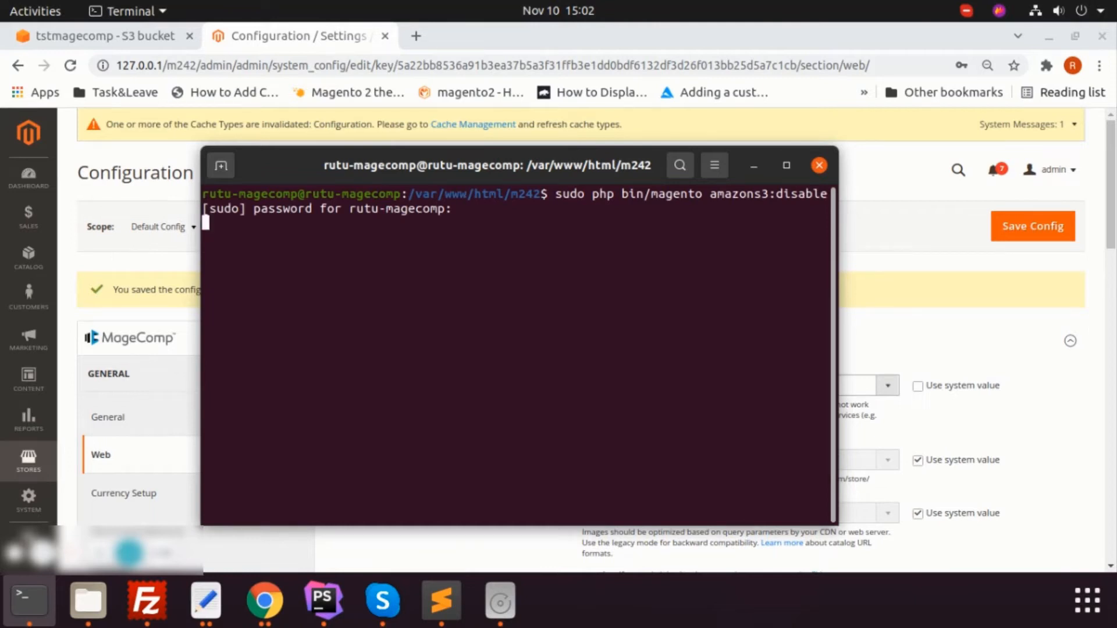
Step: Copy sudo php bin/magento c:f from the notes and run it in the terminal to flush the cache
{"action": "key", "text": "alt+Tab"}
{"action": "key", "text": "alt+Tab"}
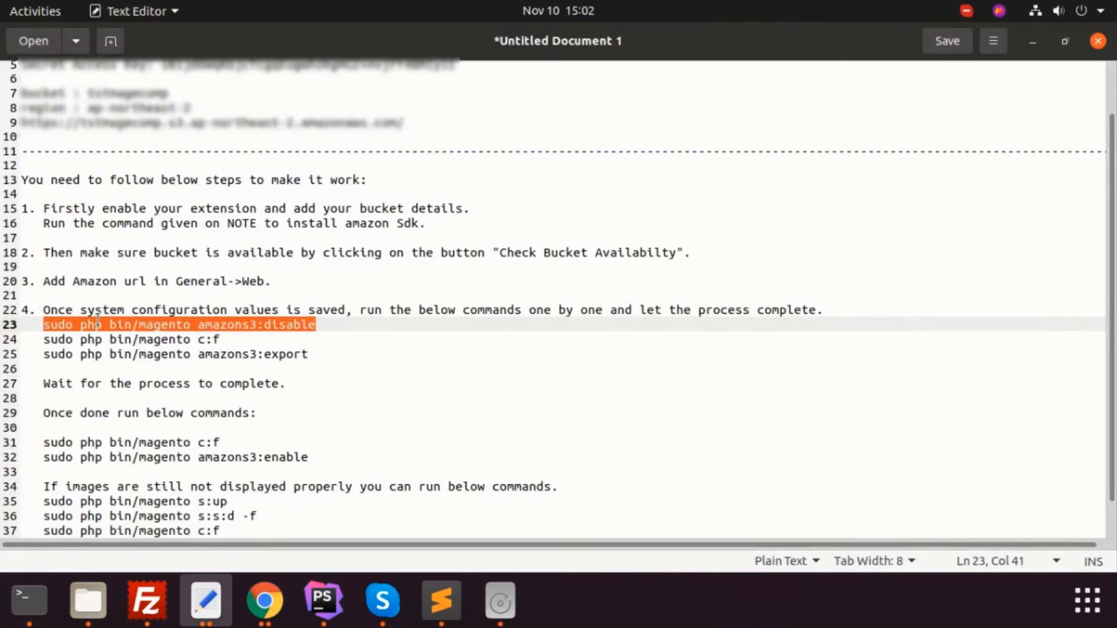
{"action": "left_click_drag", "start_coordinate": [44, 340], "coordinate": [235, 334]}
{"action": "key", "text": "ctrl+c"}
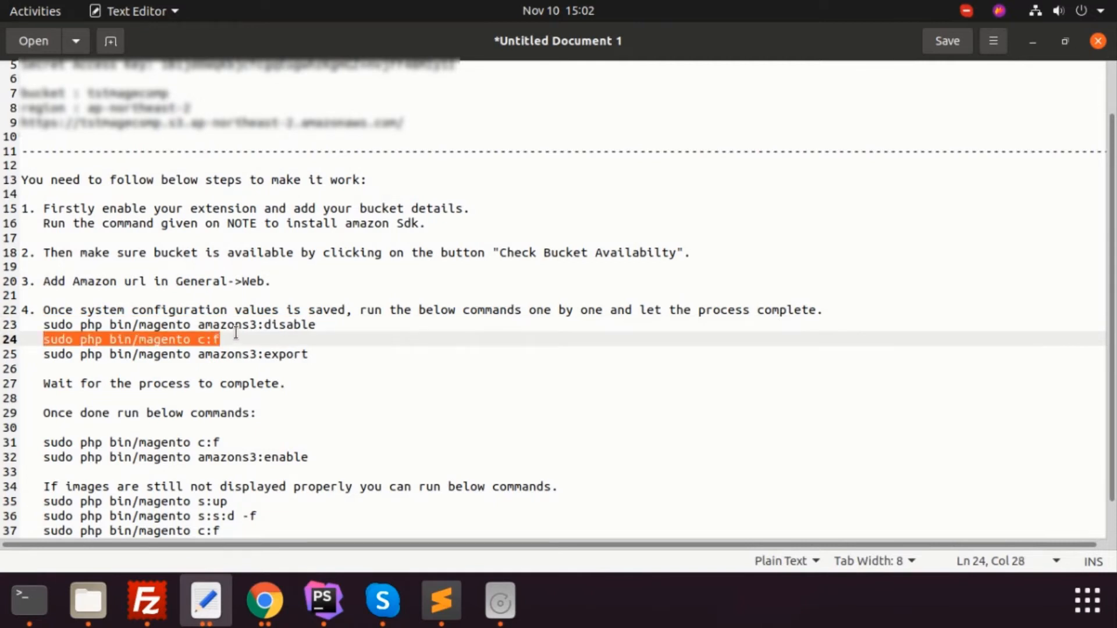
{"action": "key", "text": "alt+Tab"}
{"action": "key", "text": "ctrl+shift+v"}
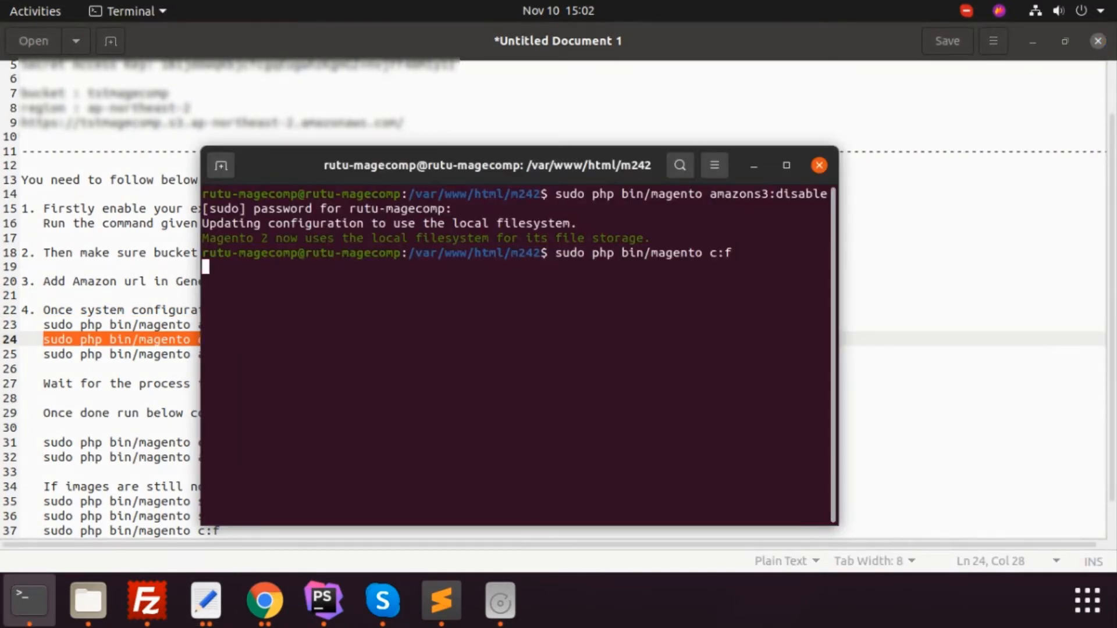
{"action": "key", "text": "Return"}
Step: Copy sudo php bin/magento amazons3:export from the notes, run it in the terminal and move the terminal window higher
{"action": "key", "text": "alt+Tab"}
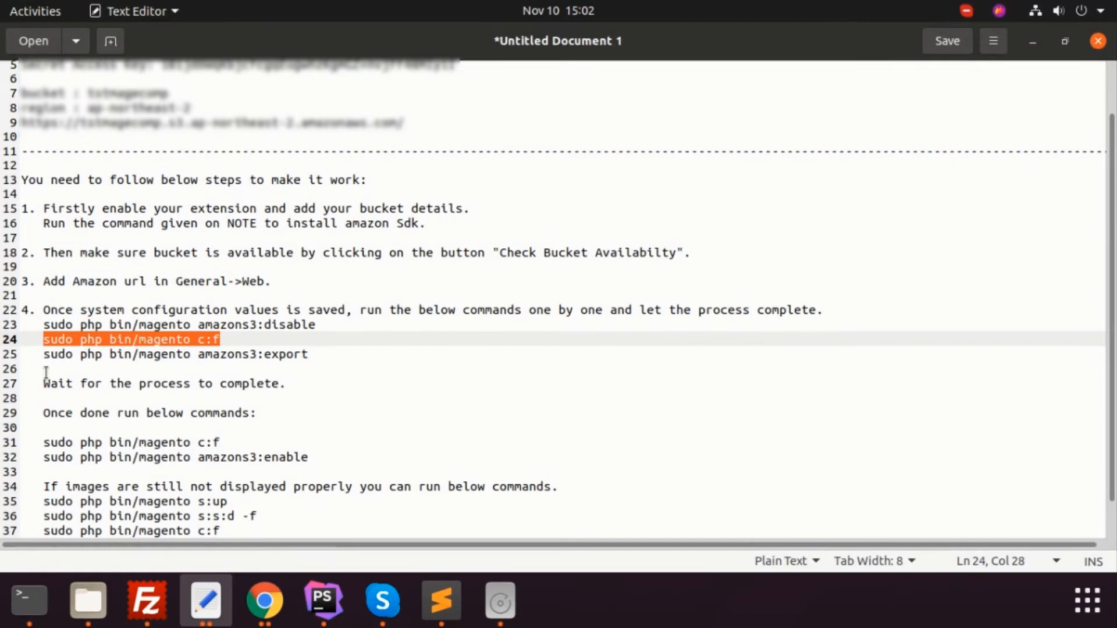
{"action": "left_click", "coordinate": [66, 356]}
{"action": "left_click", "coordinate": [315, 354], "text": "shift"}
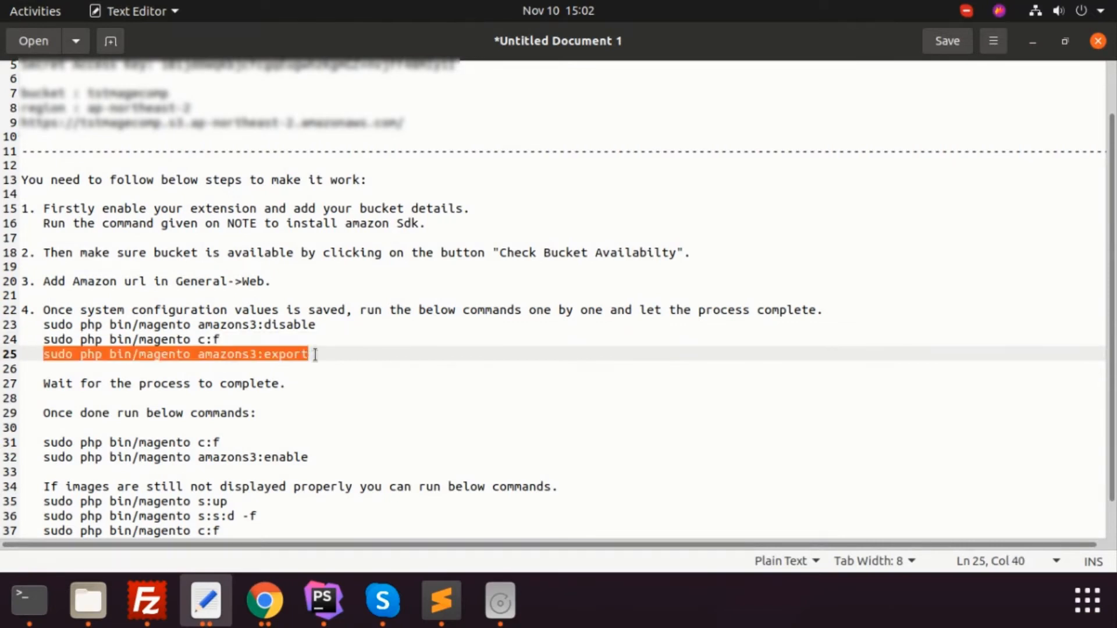
{"action": "key", "text": "alt+Tab"}
{"action": "type", "text": "sudo php bin/magento amazons3:export"}
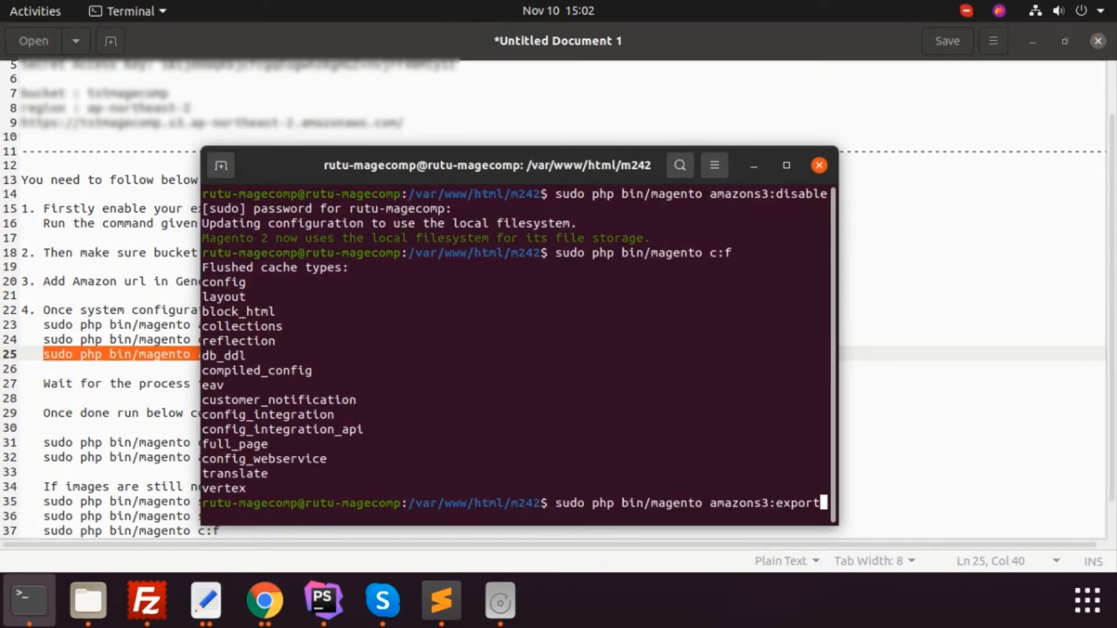
{"action": "left_click_drag", "start_coordinate": [620, 182], "coordinate": [610, 94]}
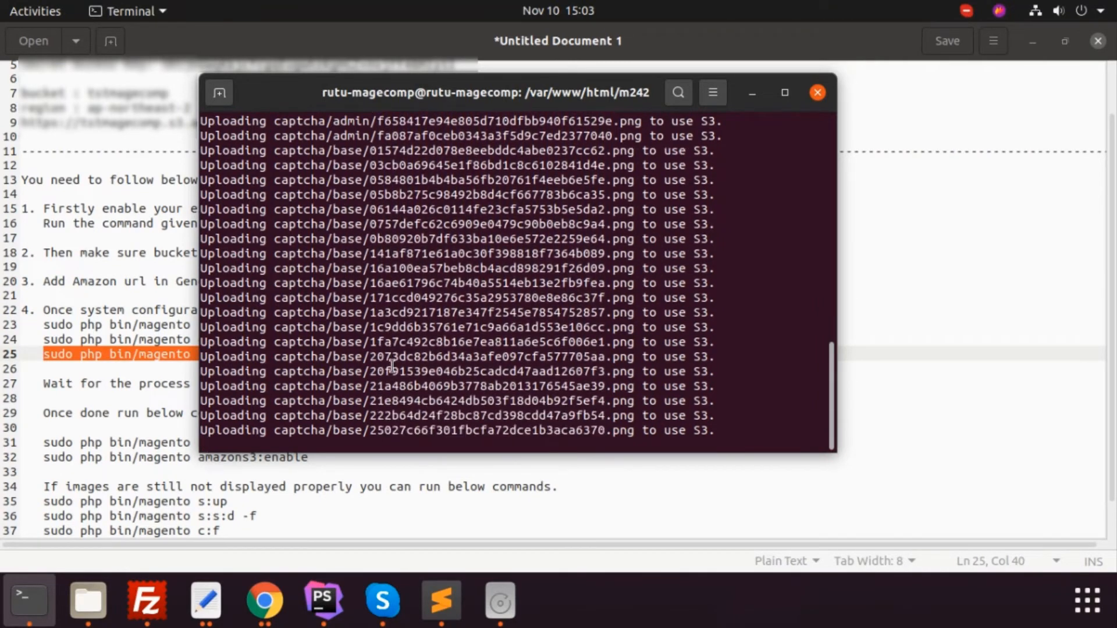
Step: Review the notes on waiting for the export process to complete and on the commands that follow it
{"action": "left_click", "coordinate": [120, 381]}
{"action": "left_click_drag", "start_coordinate": [39, 384], "coordinate": [289, 385]}
{"action": "key", "text": "alt+Tab"}
{"action": "key", "text": "alt+Tab"}
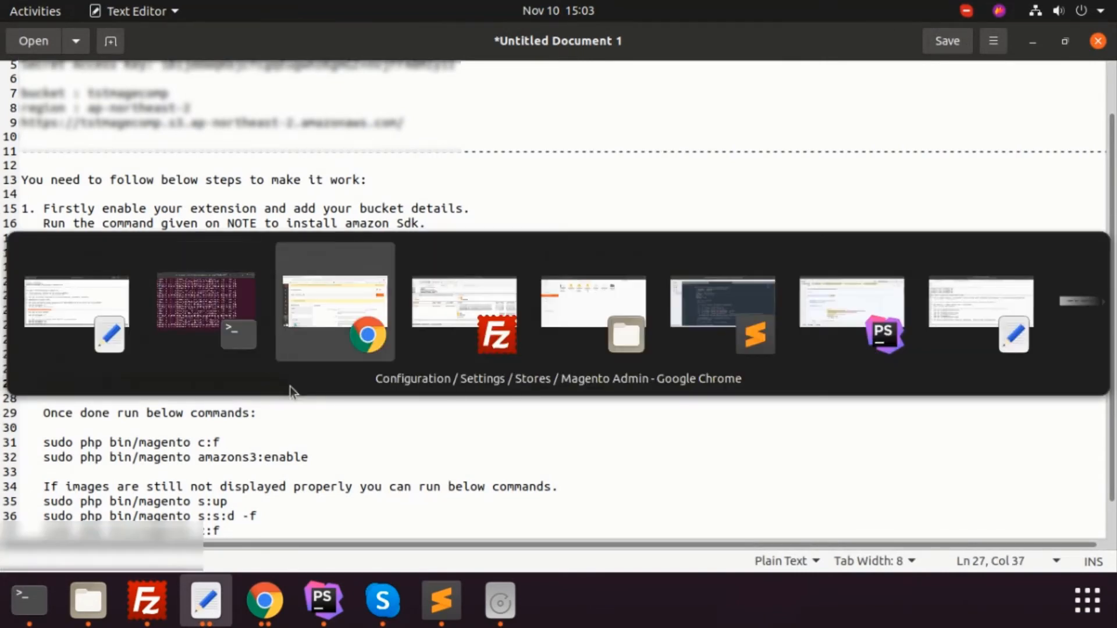
{"action": "key", "text": "alt+Tab"}
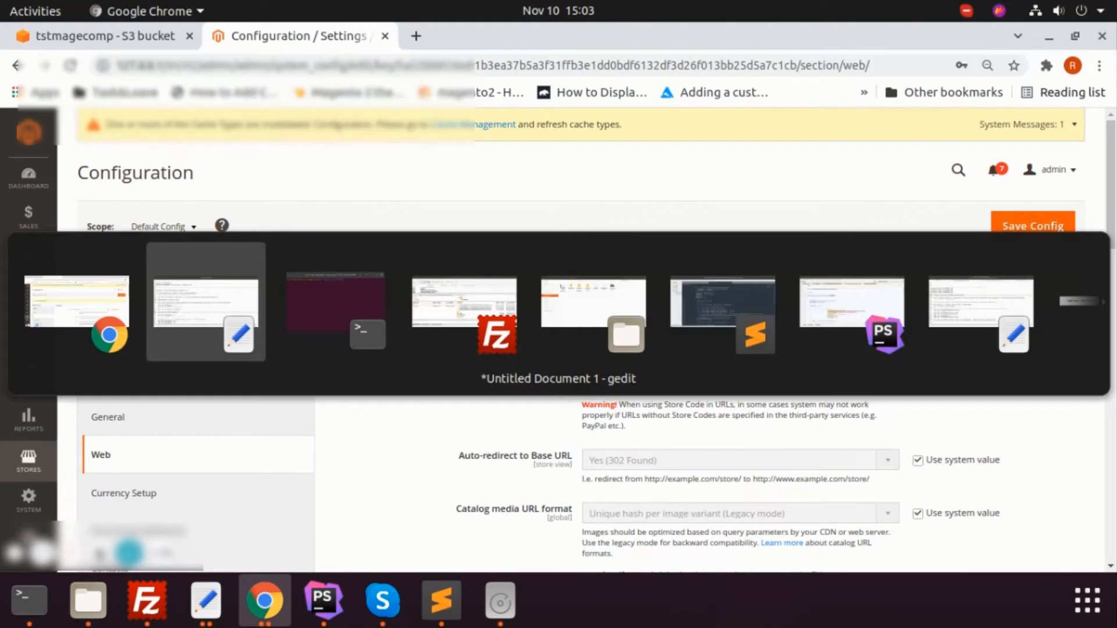
{"action": "left_click_drag", "start_coordinate": [46, 413], "coordinate": [262, 411]}
{"action": "left_click", "coordinate": [265, 411]}
Step: Copy the post-export command sudo php bin/magento c:f from the notes and run it in the terminal
{"action": "left_click_drag", "start_coordinate": [40, 442], "coordinate": [220, 440]}
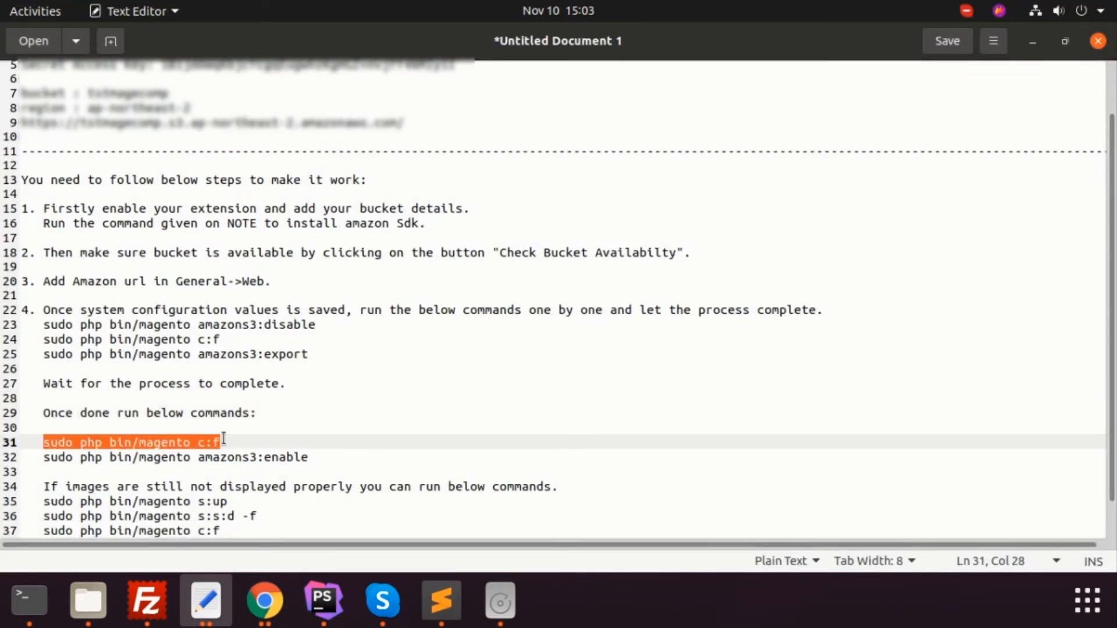
{"action": "left_click", "coordinate": [35, 601]}
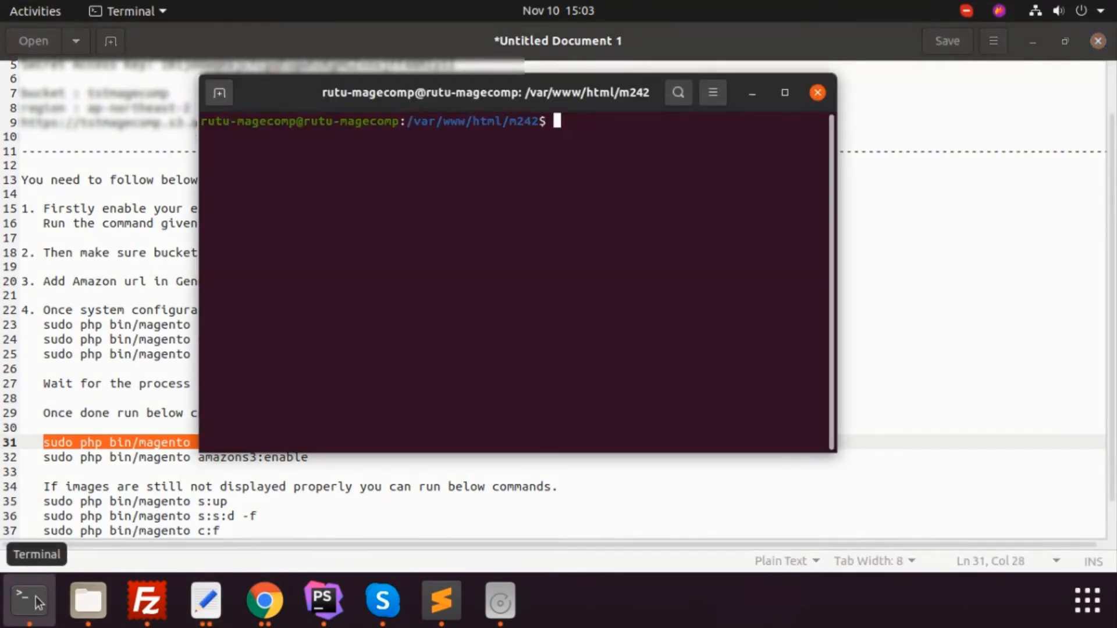
{"action": "key", "text": "ctrl+shift+v"}
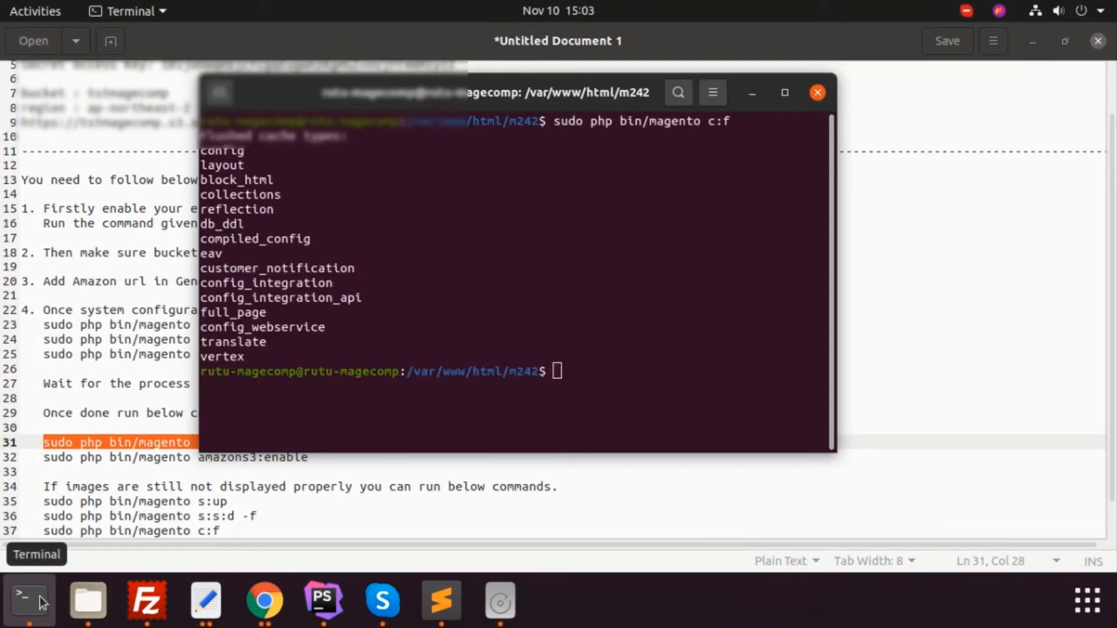
Step: Copy sudo php bin/magento amazons3:enable from the notes and run it in the terminal
{"action": "left_click", "coordinate": [39, 595]}
{"action": "left_click", "coordinate": [41, 458]}
{"action": "key", "text": "shift+End"}
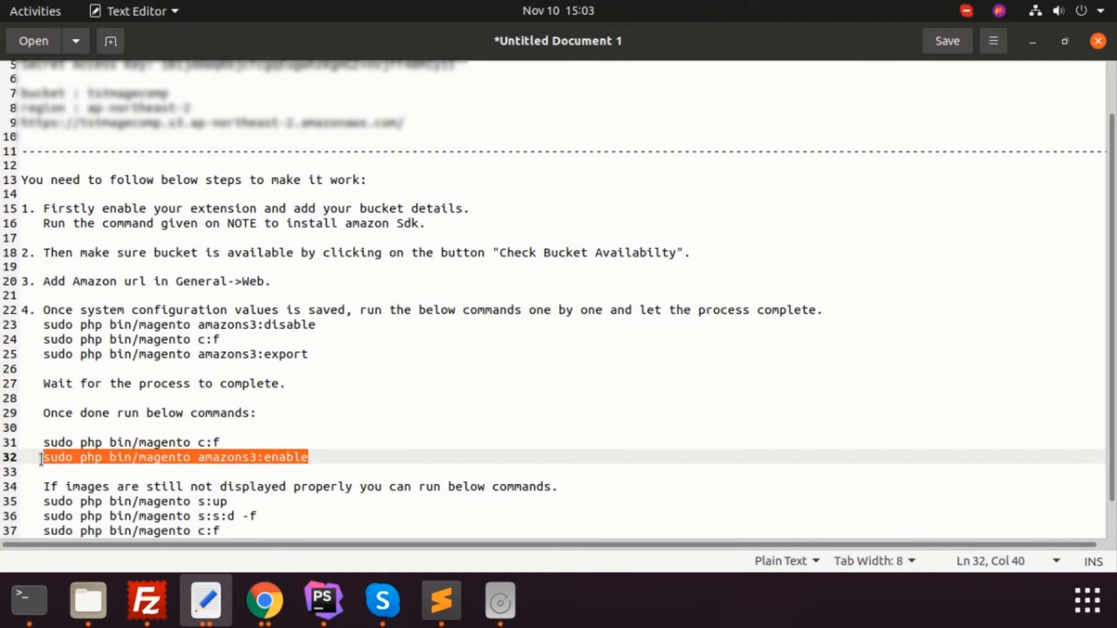
{"action": "key", "text": "ctrl+c"}
{"action": "key", "text": "alt+Tab"}
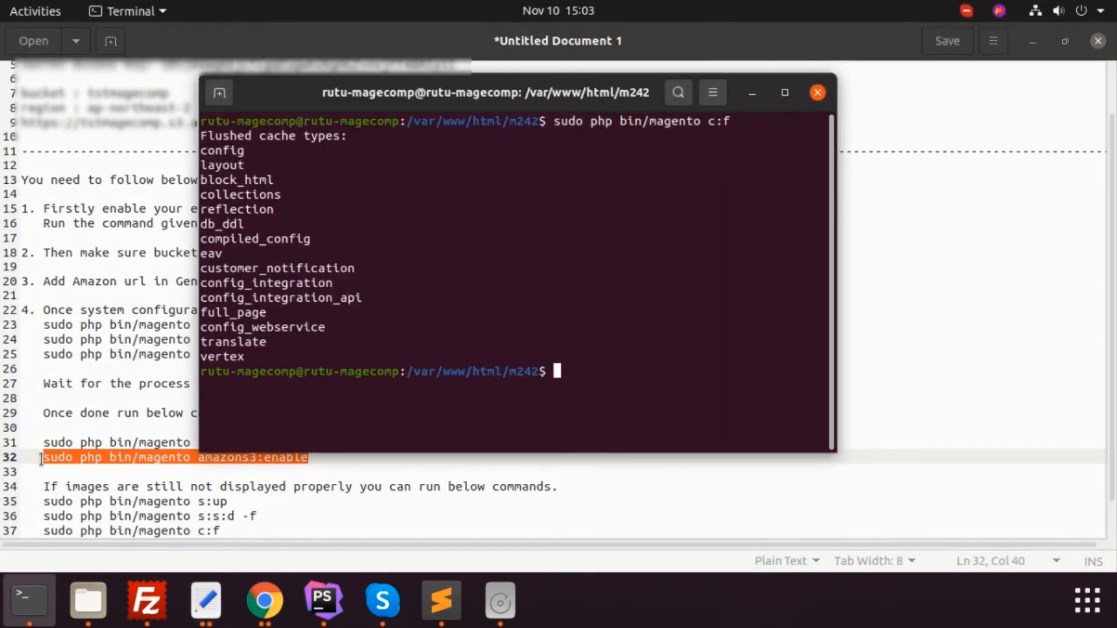
{"action": "key", "text": "ctrl+shift+v"}
{"action": "key", "text": "Return"}
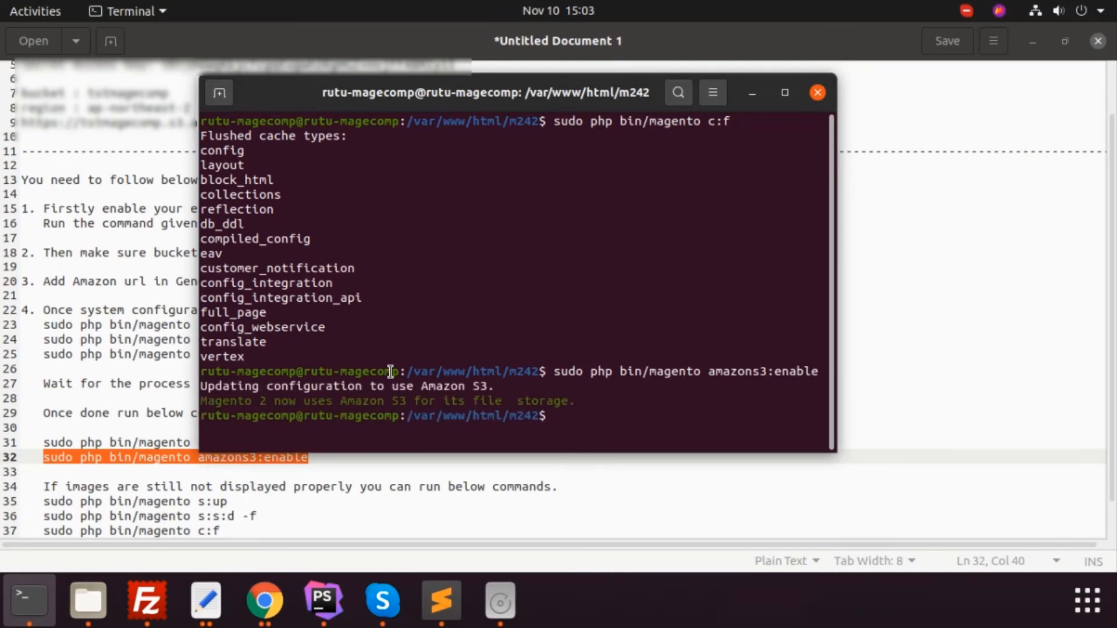
Step: Switch to the Magento admin in Chrome and open the Joust Duffle Bag from the catalog's product list for editing
{"action": "left_click", "coordinate": [264, 599]}
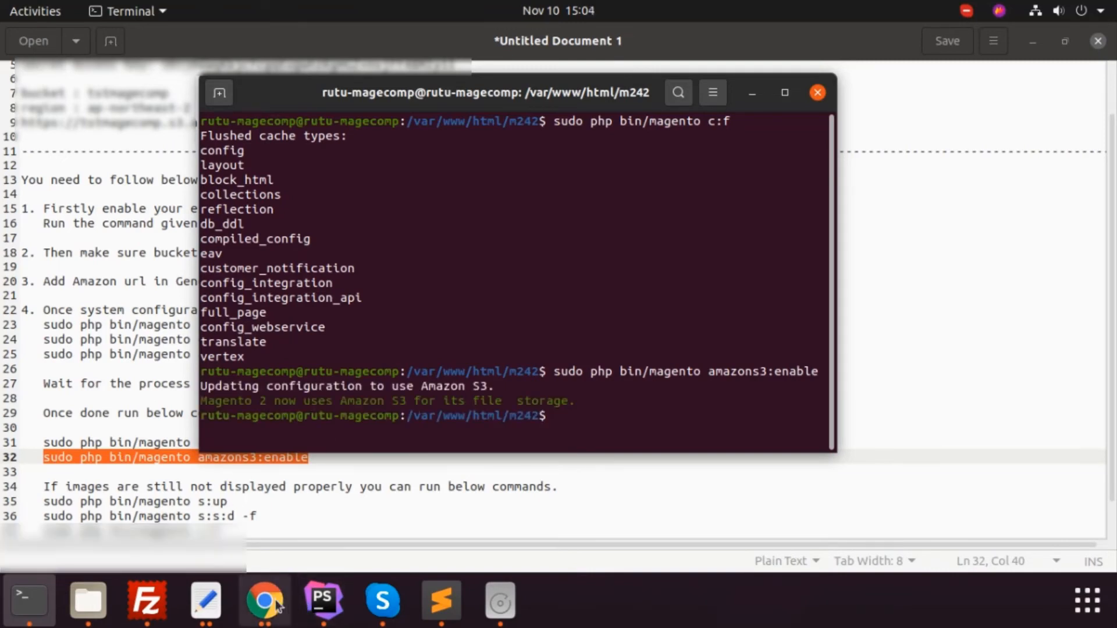
{"action": "left_click", "coordinate": [251, 561]}
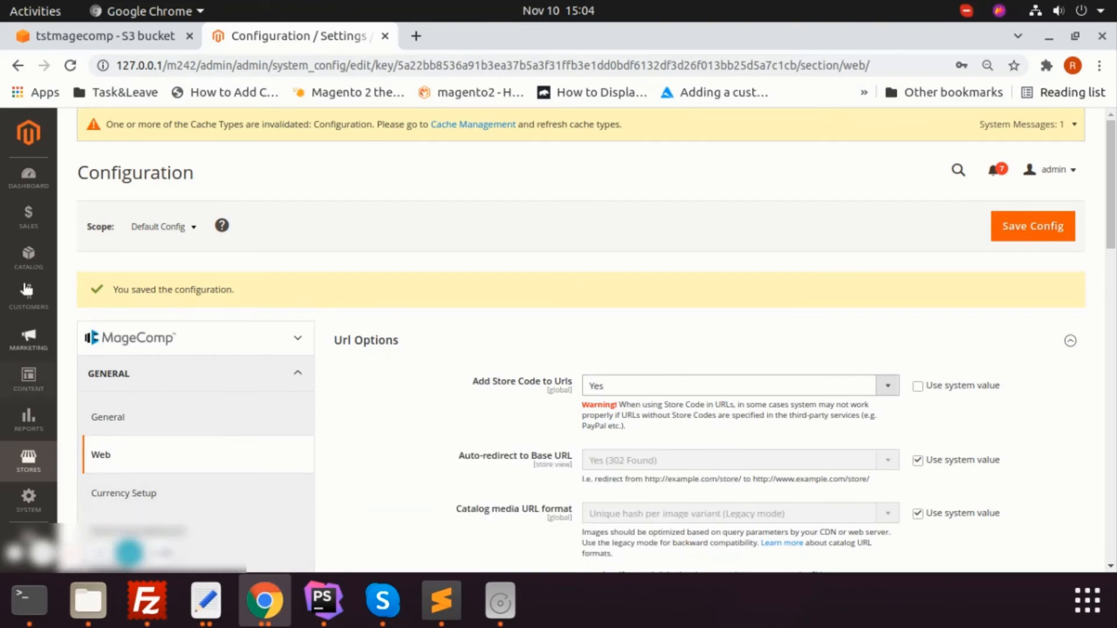
{"action": "left_click", "coordinate": [27, 256]}
{"action": "left_click", "coordinate": [145, 187]}
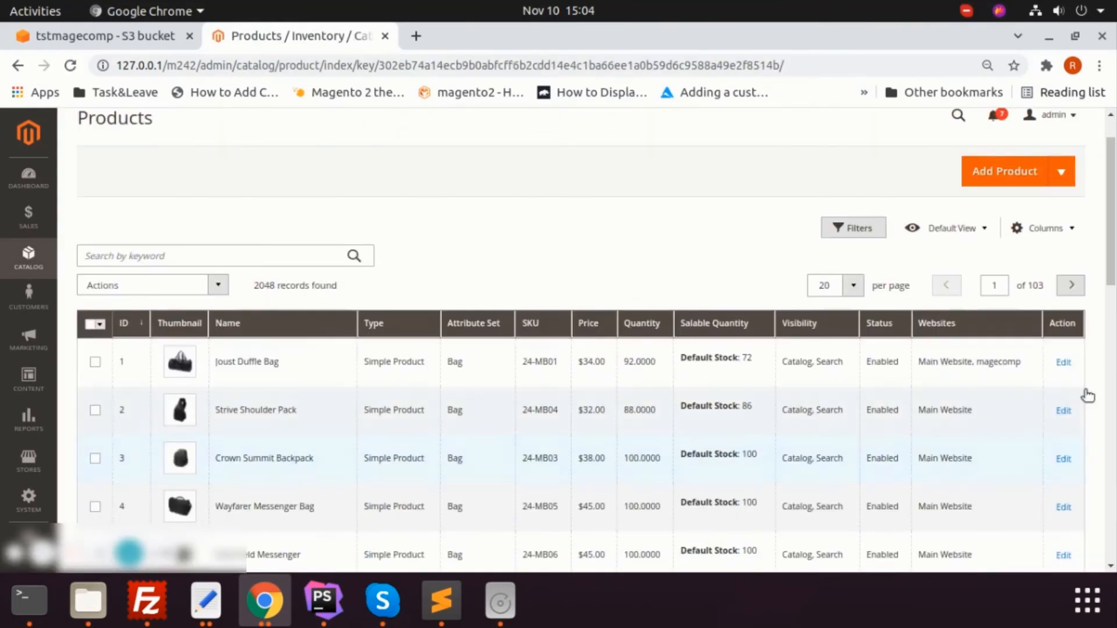
{"action": "left_click", "coordinate": [1063, 363]}
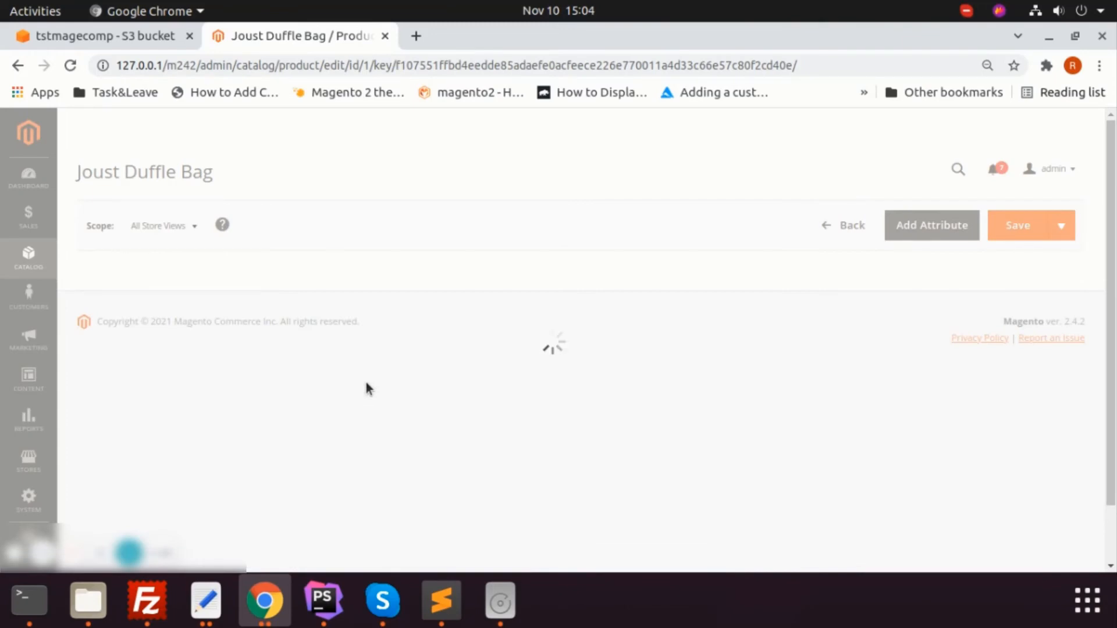
Step: Expand Images And Videos for the Joust Duffle Bag and open its product image in a new browser tab
{"action": "scroll", "coordinate": [365, 382], "scroll_direction": "down", "scroll_amount": 4}
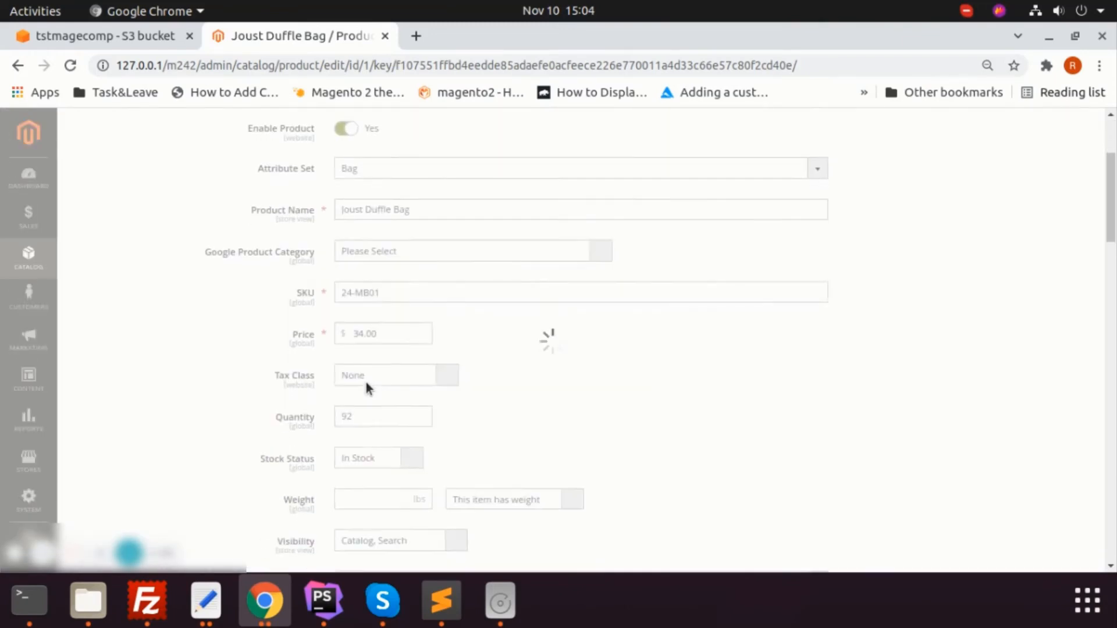
{"action": "scroll", "coordinate": [365, 383], "scroll_direction": "down", "scroll_amount": 15}
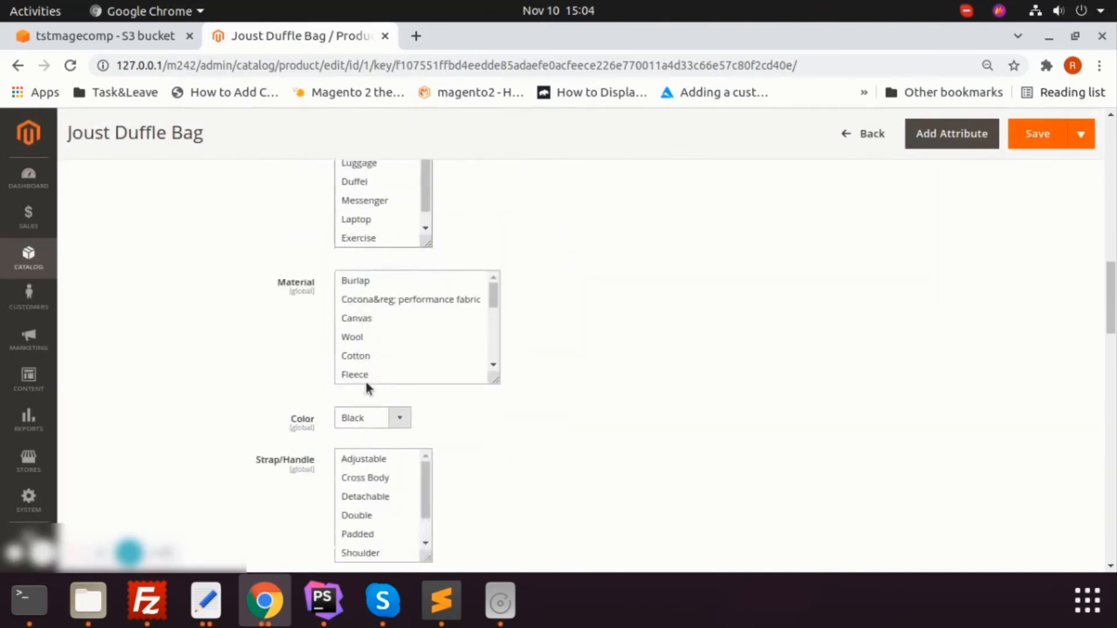
{"action": "scroll", "coordinate": [366, 382], "scroll_direction": "down", "scroll_amount": 20}
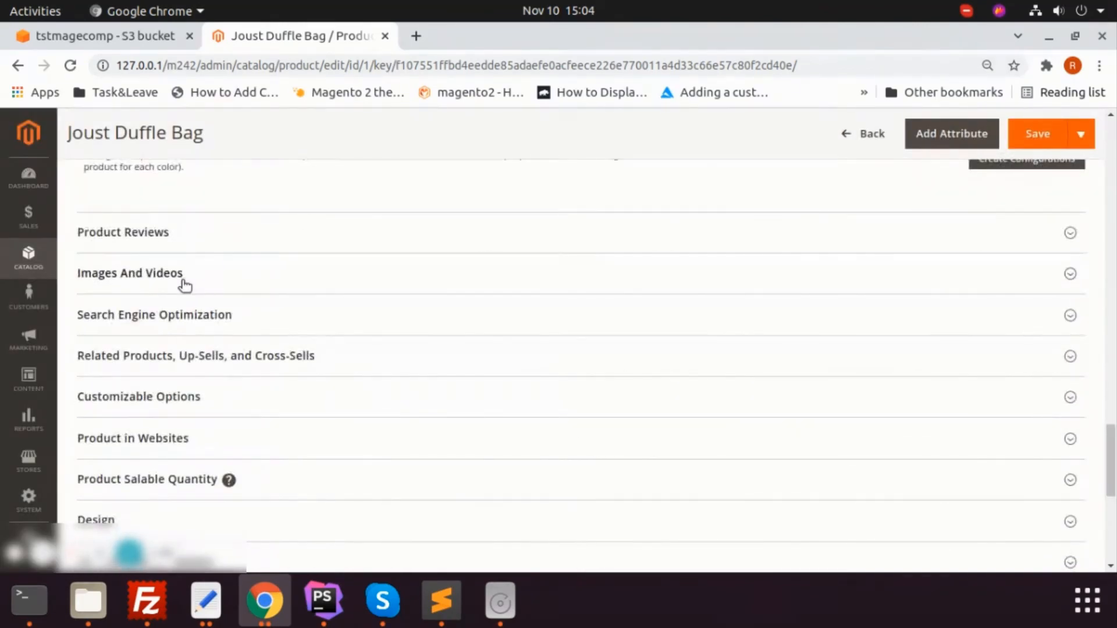
{"action": "left_click", "coordinate": [184, 285]}
{"action": "scroll", "coordinate": [182, 282], "scroll_direction": "down", "scroll_amount": 3}
{"action": "right_click", "coordinate": [138, 264]}
{"action": "left_click", "coordinate": [161, 278]}
{"action": "left_click", "coordinate": [433, 35]}
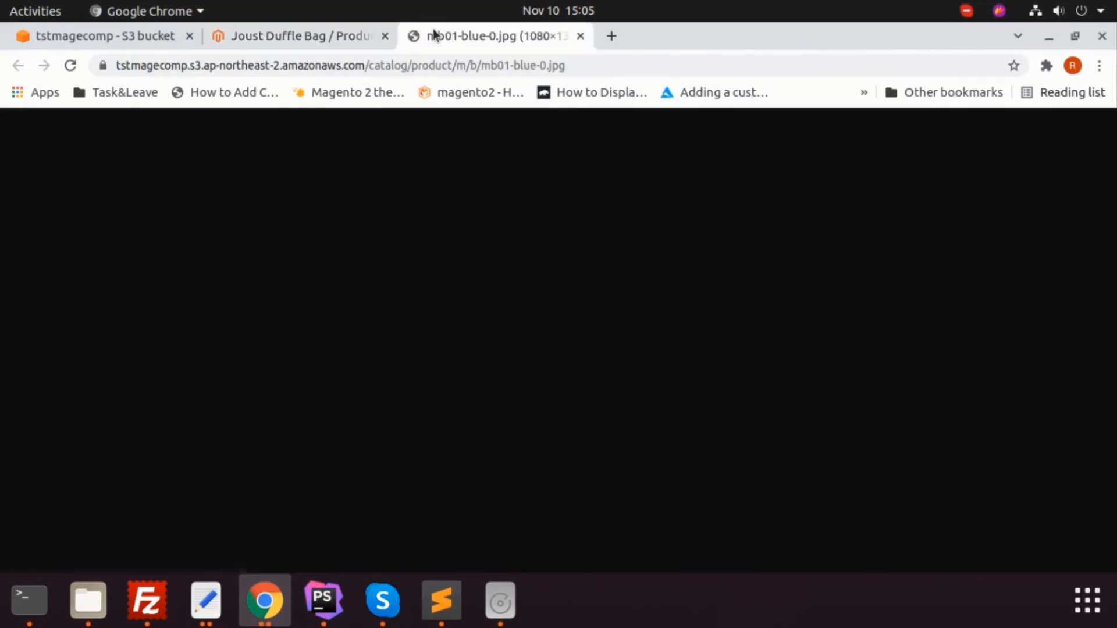
Step: Check the web address of the opened mb01-blue-0.jpg image, then return to the product's tab
{"action": "left_click_drag", "start_coordinate": [122, 62], "coordinate": [548, 69]}
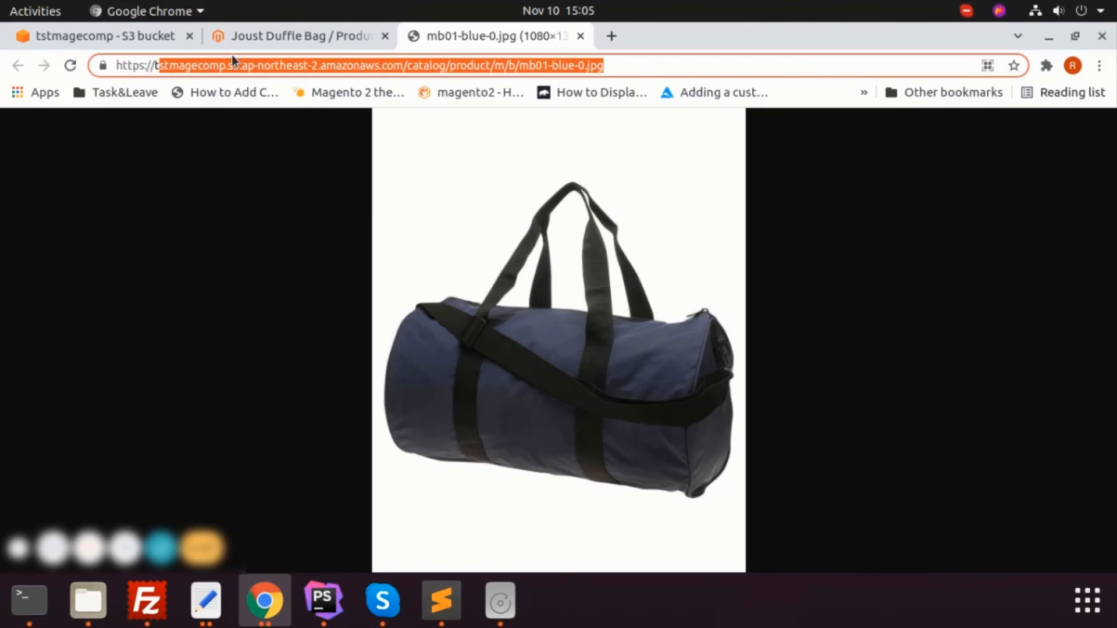
{"action": "left_click", "coordinate": [254, 226]}
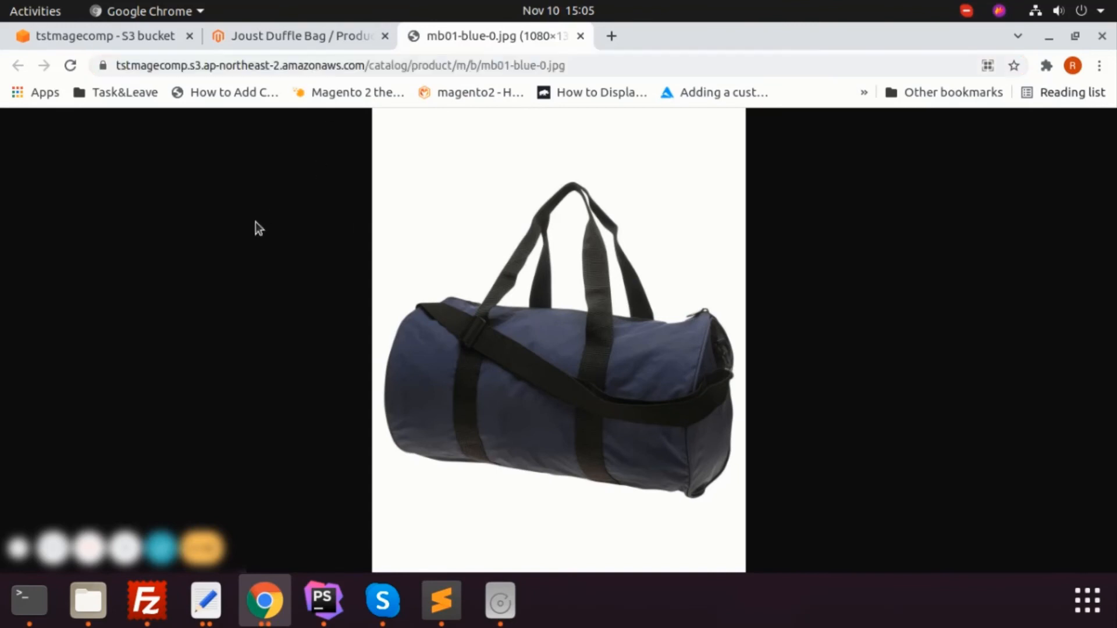
{"action": "left_click", "coordinate": [294, 38]}
Step: Review the text editor notes on the fallback commands for images not displaying and step 5 about the synchronization option
{"action": "left_click", "coordinate": [206, 600]}
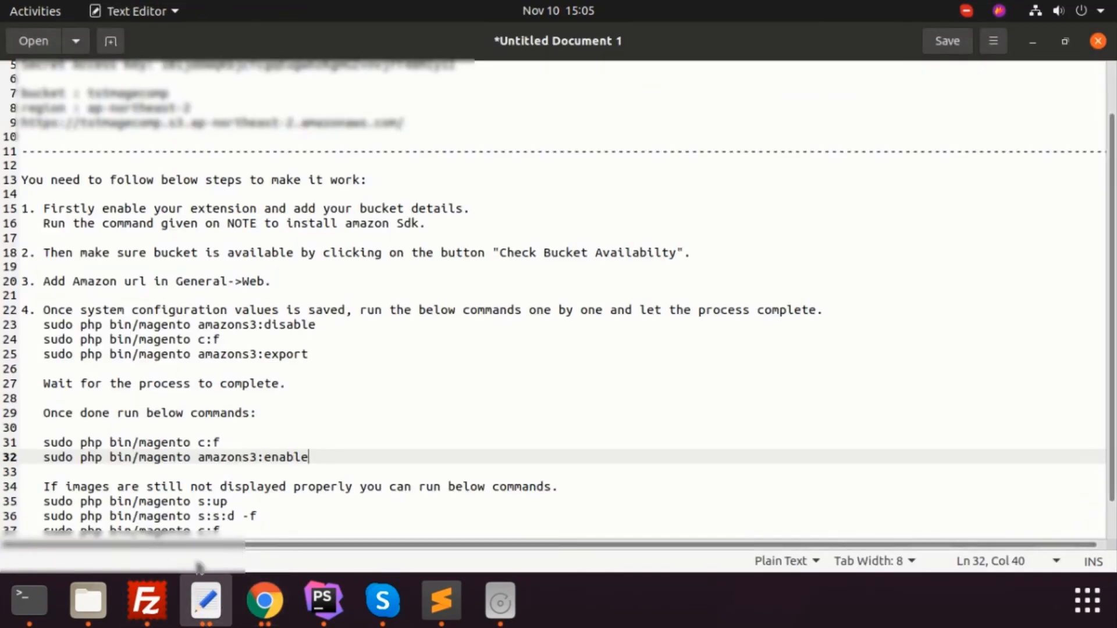
{"action": "scroll", "coordinate": [152, 412], "scroll_direction": "down", "scroll_amount": 2}
{"action": "left_click_drag", "start_coordinate": [44, 443], "coordinate": [538, 456]}
{"action": "left_click", "coordinate": [208, 472]}
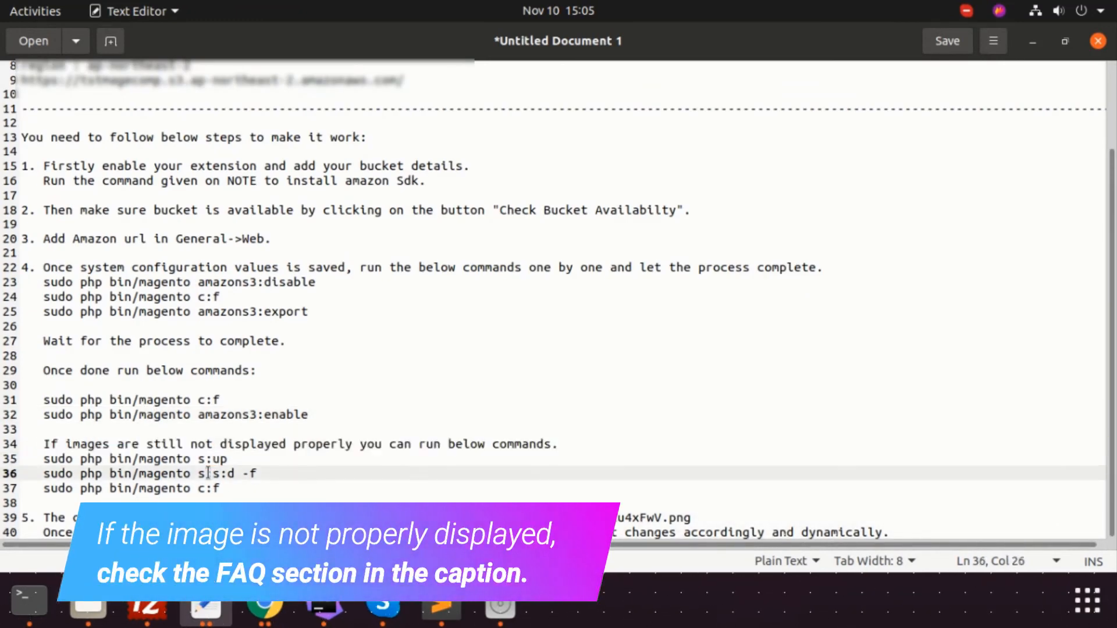
{"action": "left_click_drag", "start_coordinate": [32, 463], "coordinate": [227, 488]}
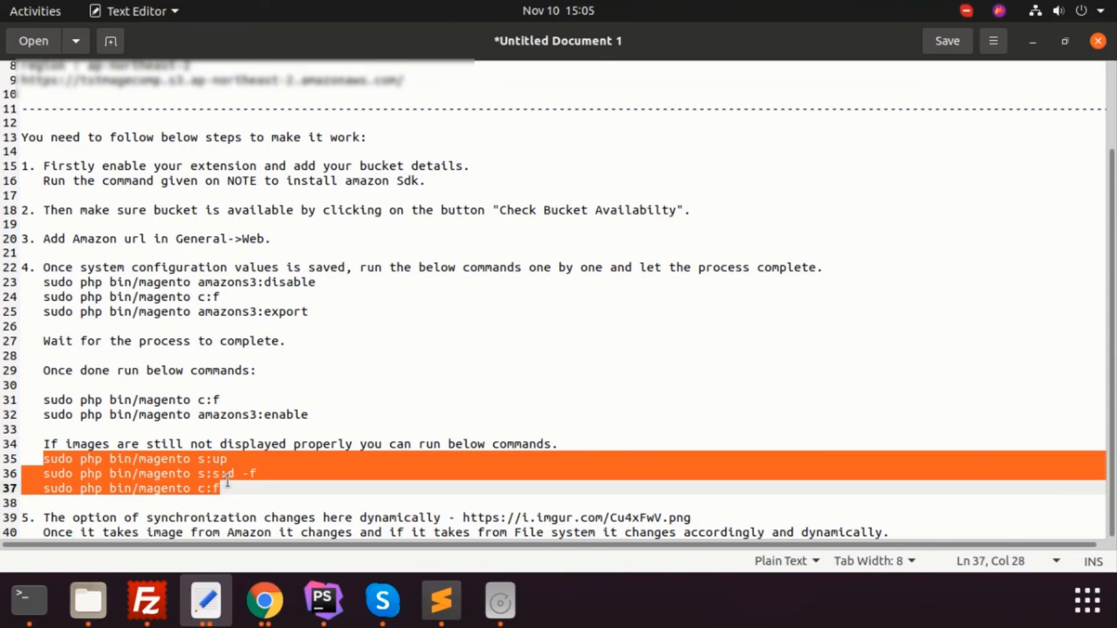
{"action": "left_click", "coordinate": [228, 489]}
{"action": "left_click_drag", "start_coordinate": [82, 517], "coordinate": [338, 521]}
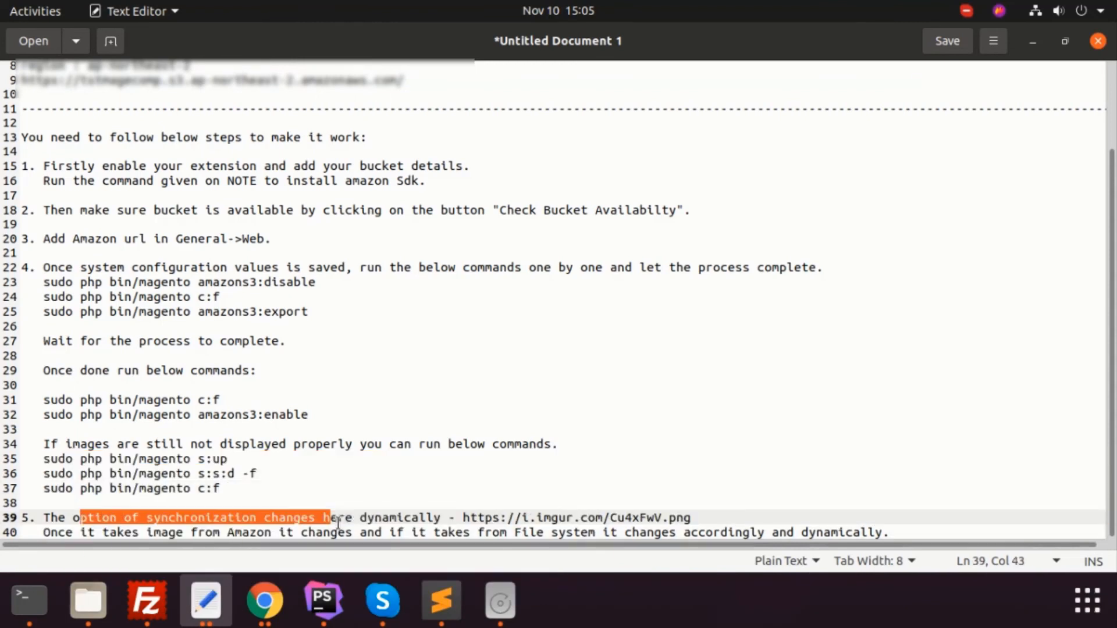
Step: Open the Advanced System configuration in Chrome and examine the Media Storage setting under Storage Configuration for Media
{"action": "left_click", "coordinate": [246, 602]}
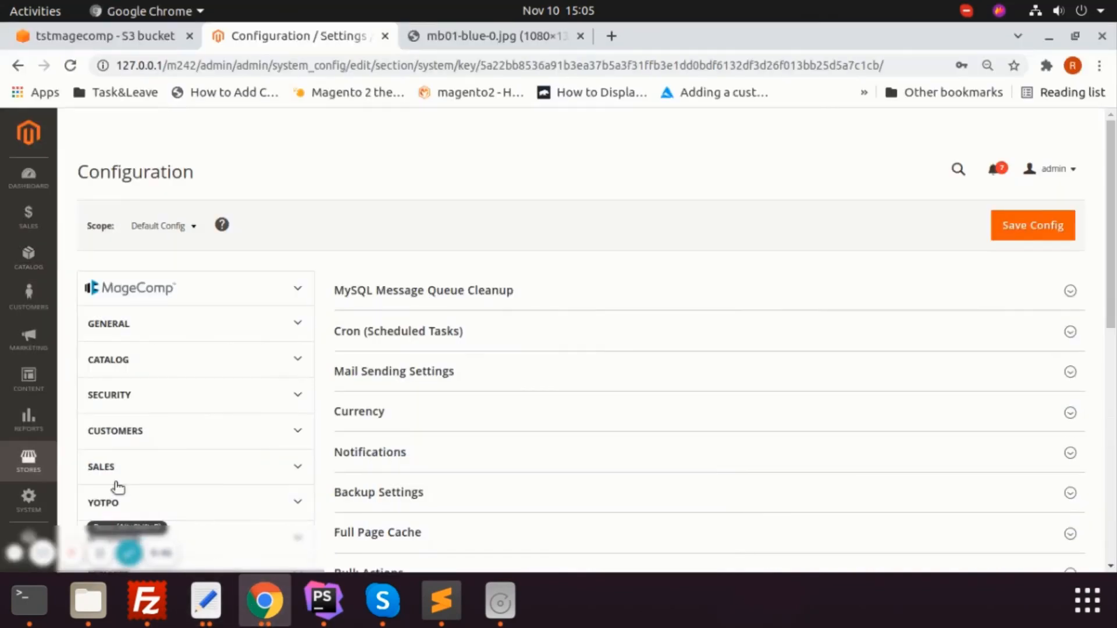
{"action": "scroll", "coordinate": [182, 336], "scroll_direction": "down", "scroll_amount": 6}
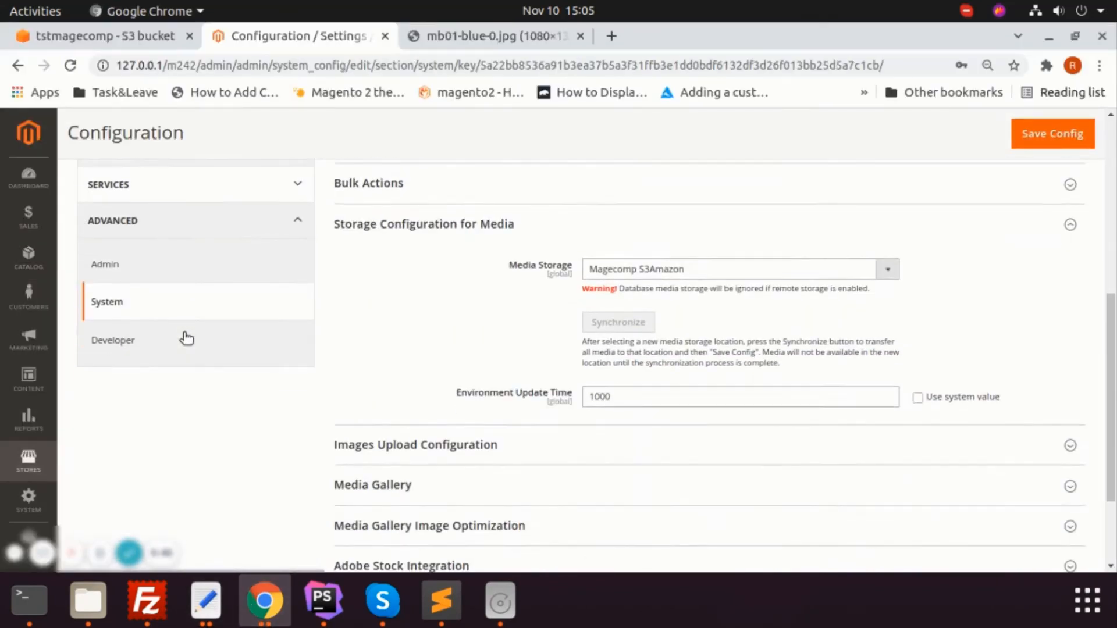
{"action": "scroll", "coordinate": [187, 338], "scroll_direction": "down", "scroll_amount": 1}
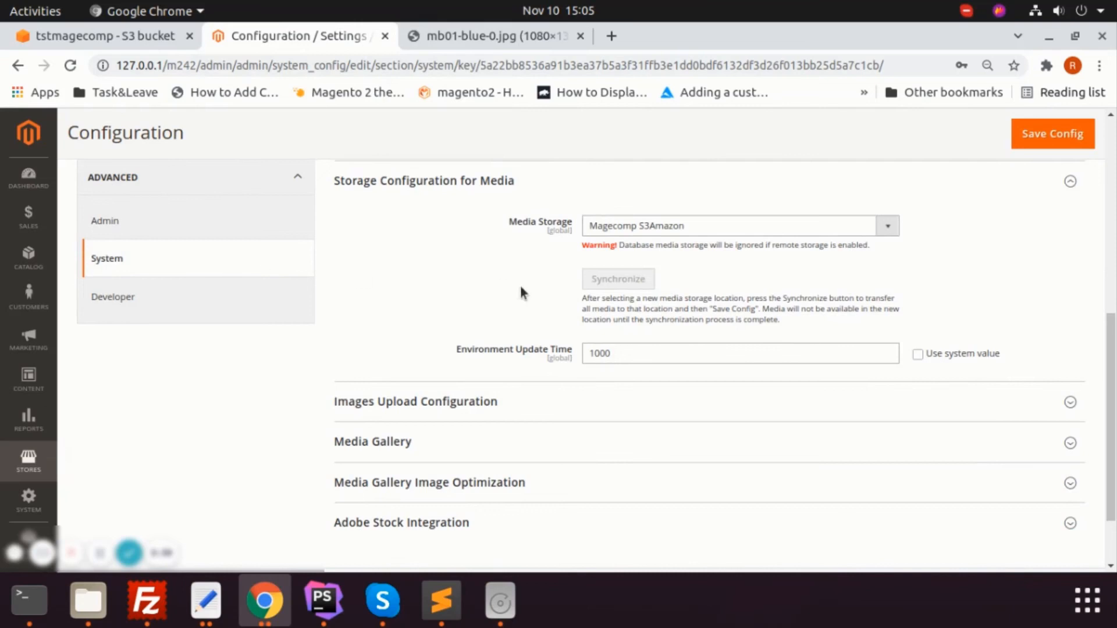
{"action": "scroll", "coordinate": [494, 308], "scroll_direction": "up", "scroll_amount": 4}
{"action": "scroll", "coordinate": [472, 323], "scroll_direction": "down", "scroll_amount": 2}
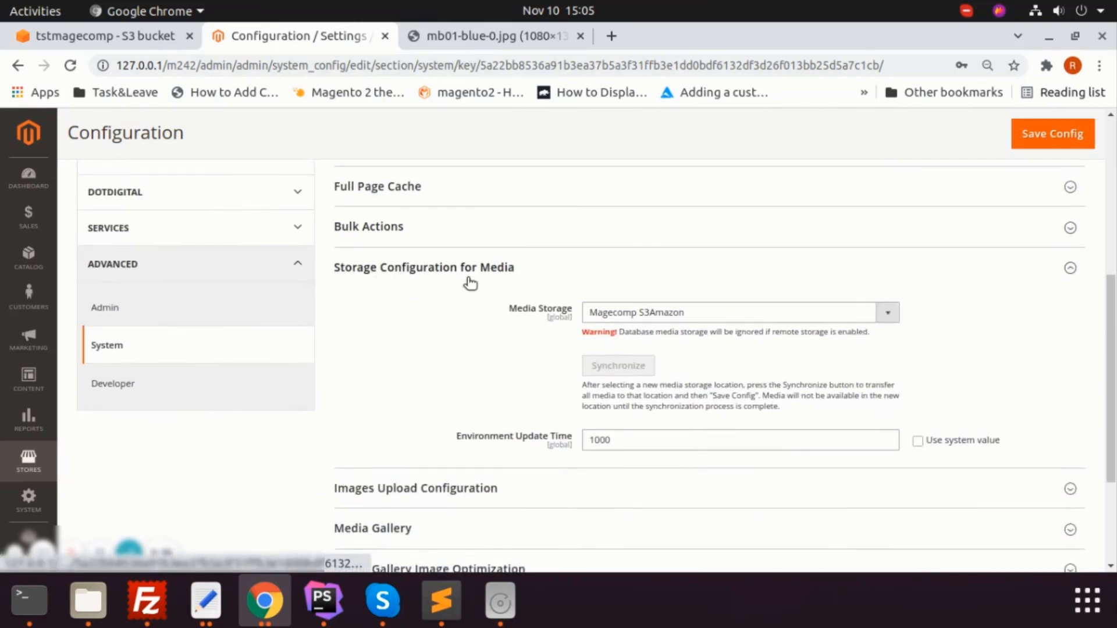
{"action": "scroll", "coordinate": [469, 282], "scroll_direction": "down", "scroll_amount": 2}
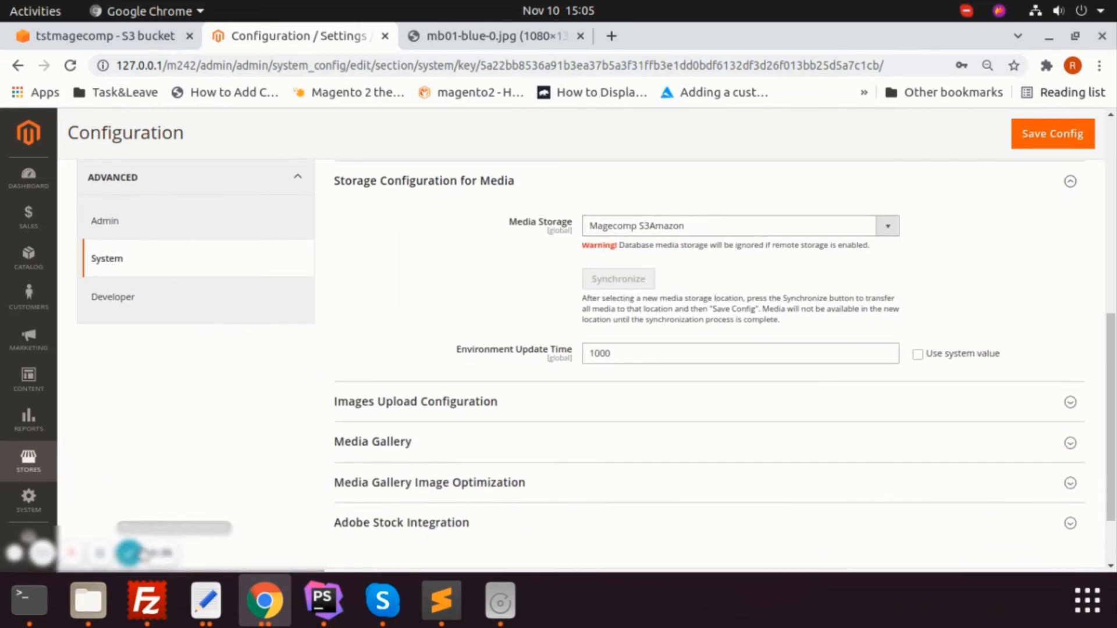